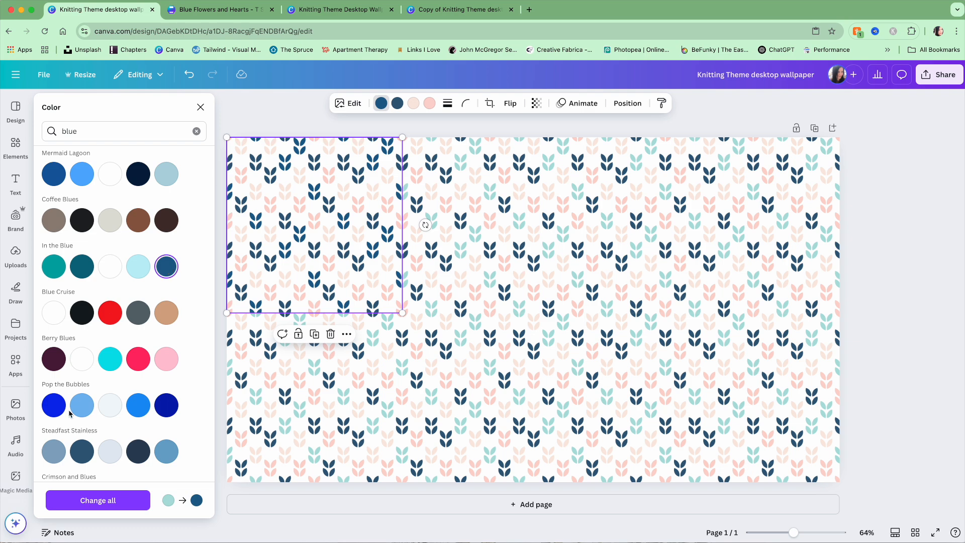
Change all aqua leaves in the pattern to grey-blue and all pink leaves to medium blue from the Steadfast Stainless palette
left_click(54, 450)
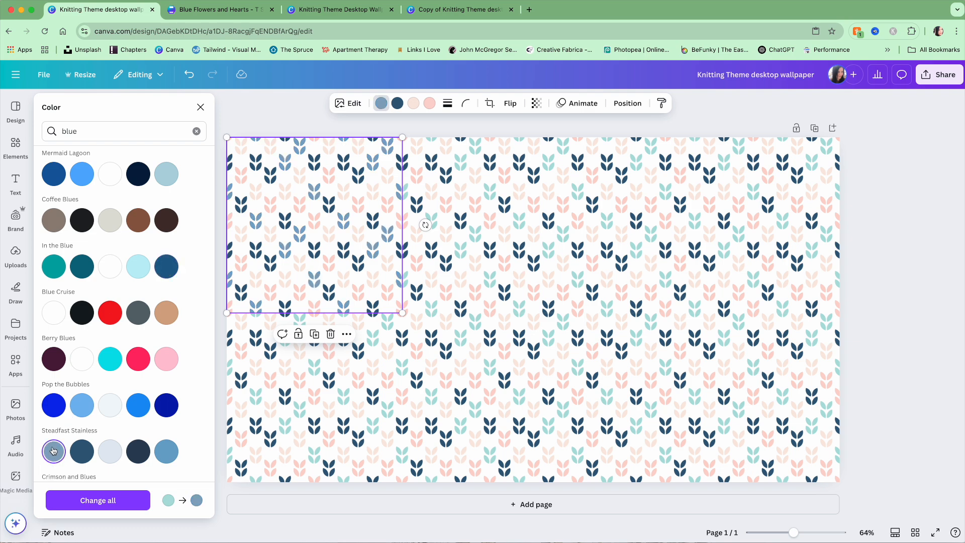
left_click(107, 503)
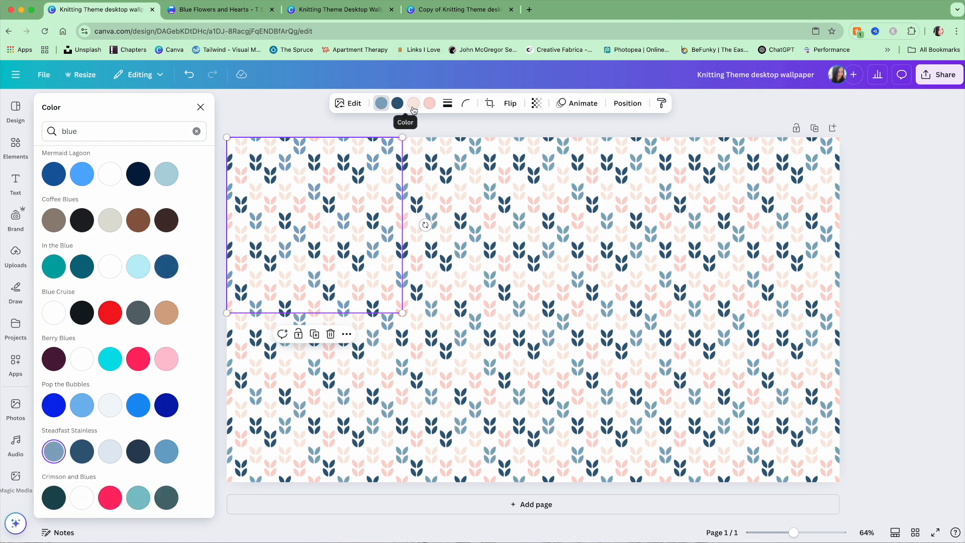
left_click(171, 451)
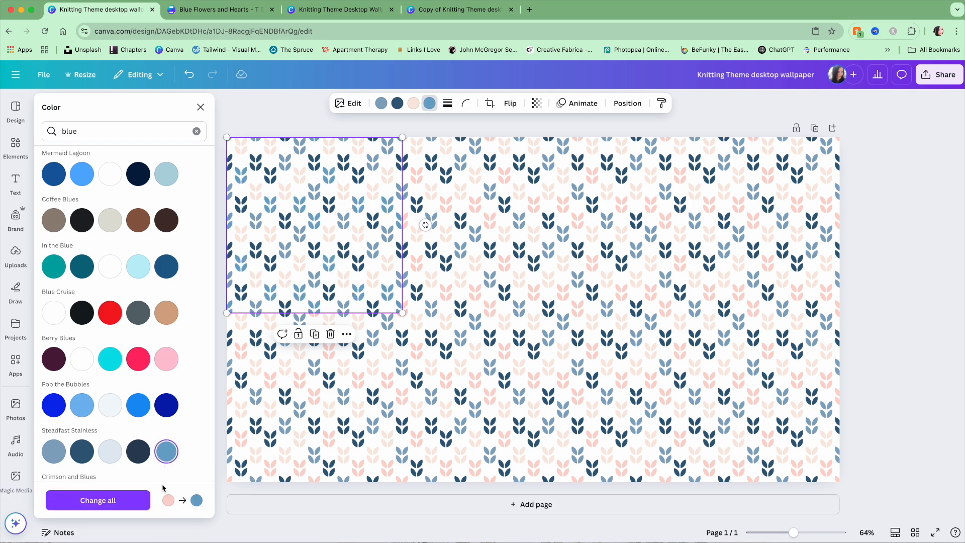
left_click(116, 503)
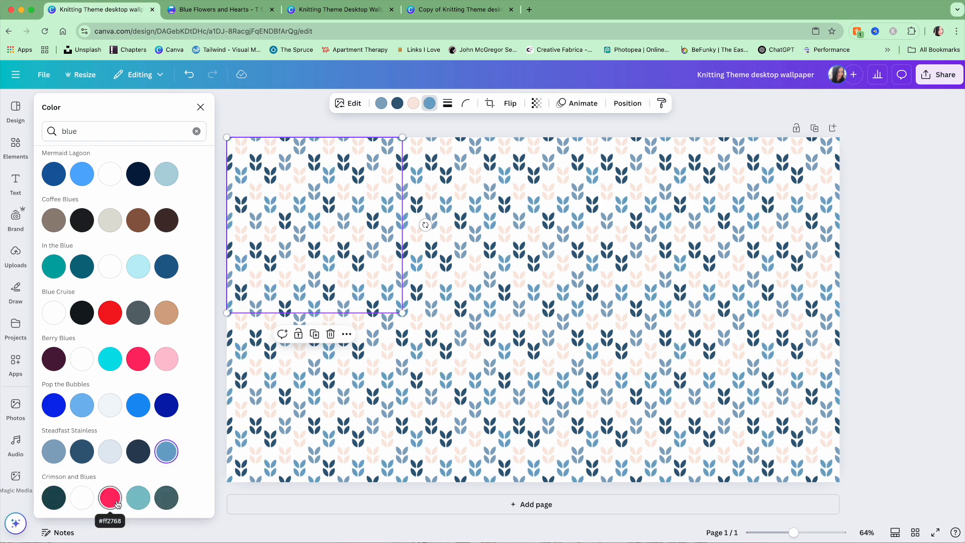
Change all peach leaves in the pattern tiles to the pale blue of the Steadfast Stainless palette
left_click(107, 448)
left_click(99, 498)
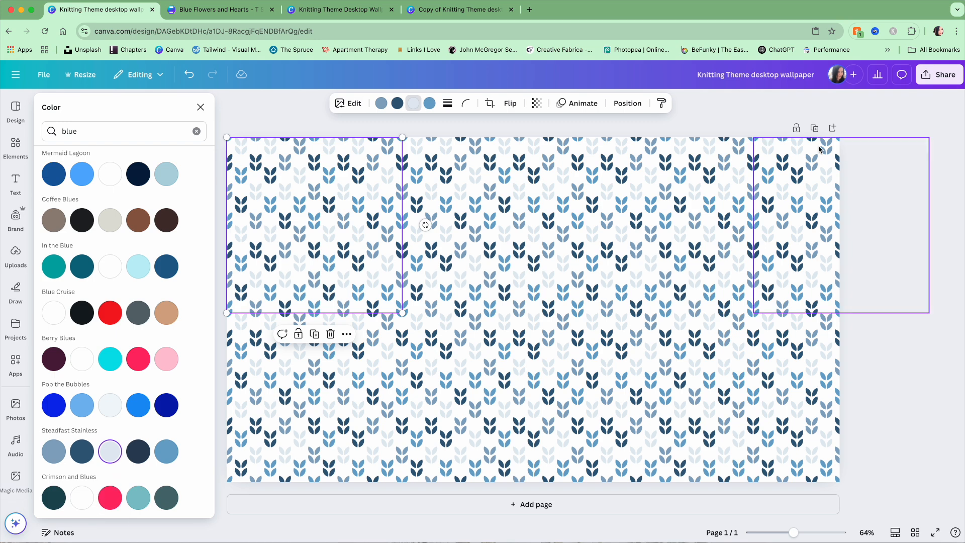
left_click(916, 107)
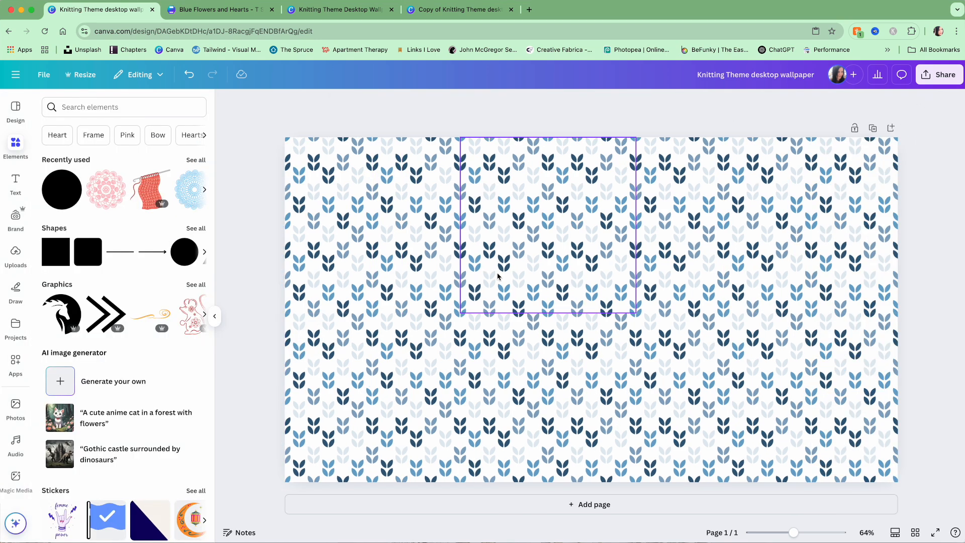
Paste the four translucent rounded panels onto the wallpaper and recolour them with the Steadfast Stainless pale blue
right_click(500, 267)
left_click(528, 338)
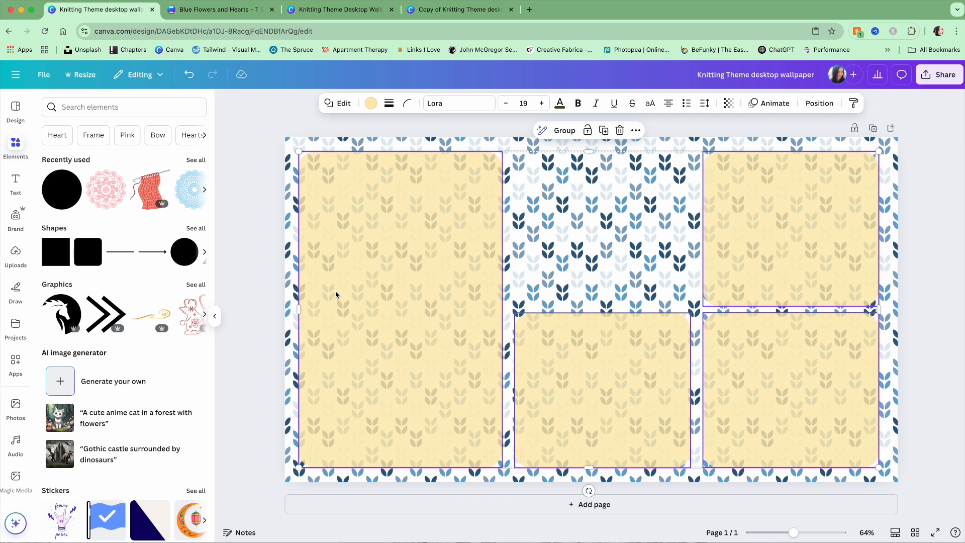
left_click(371, 103)
scroll(151, 261, "down", 2)
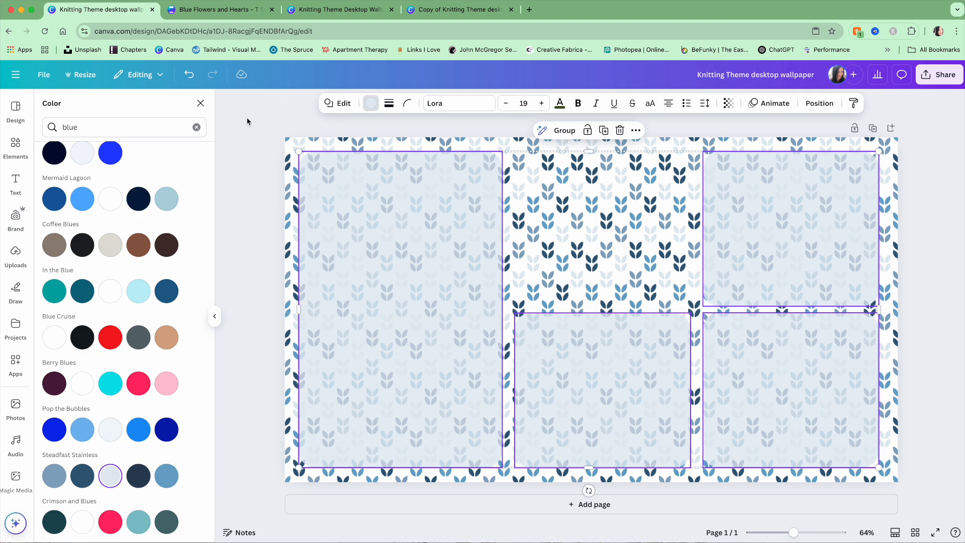
left_click(15, 143)
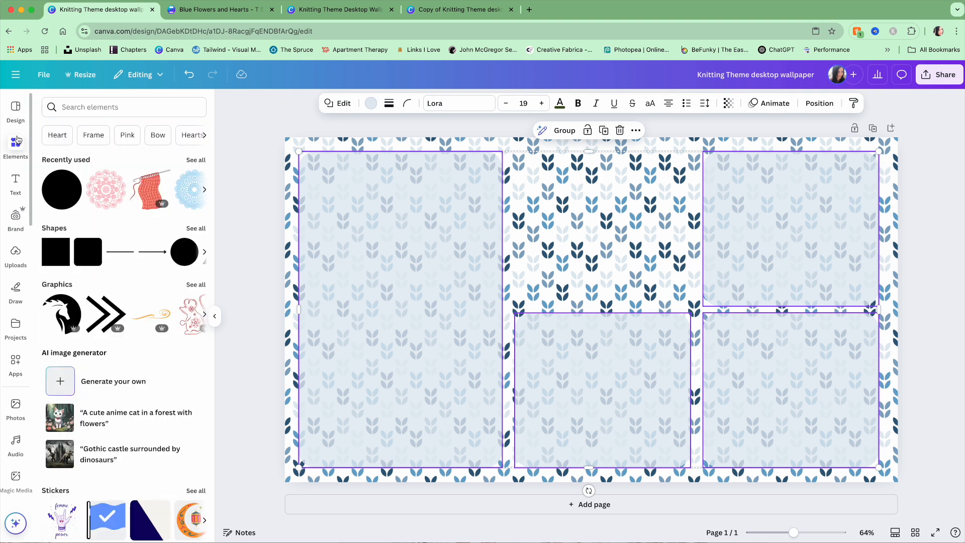
left_click(248, 134)
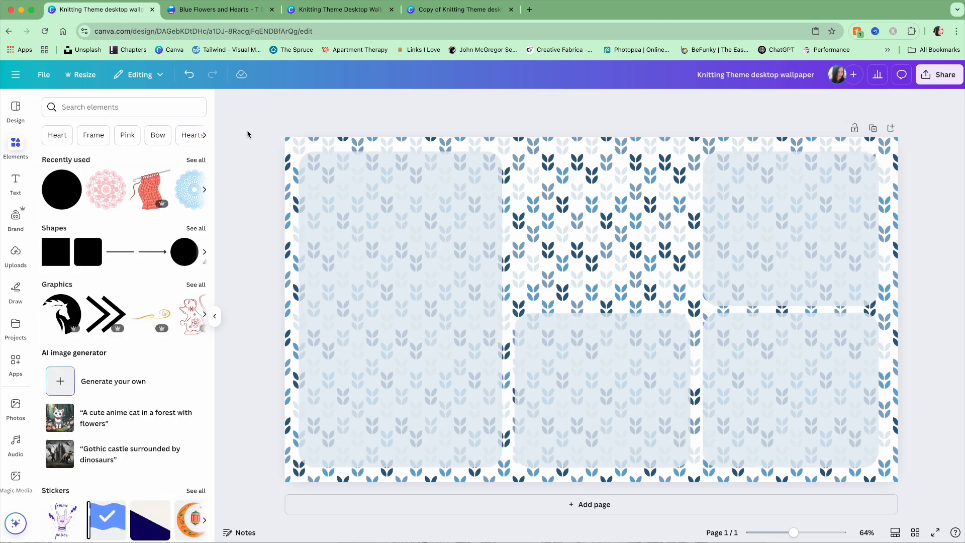
Copy the blue rose heart from page 2 of the Blue Flowers and Hearts design
left_click(168, 7)
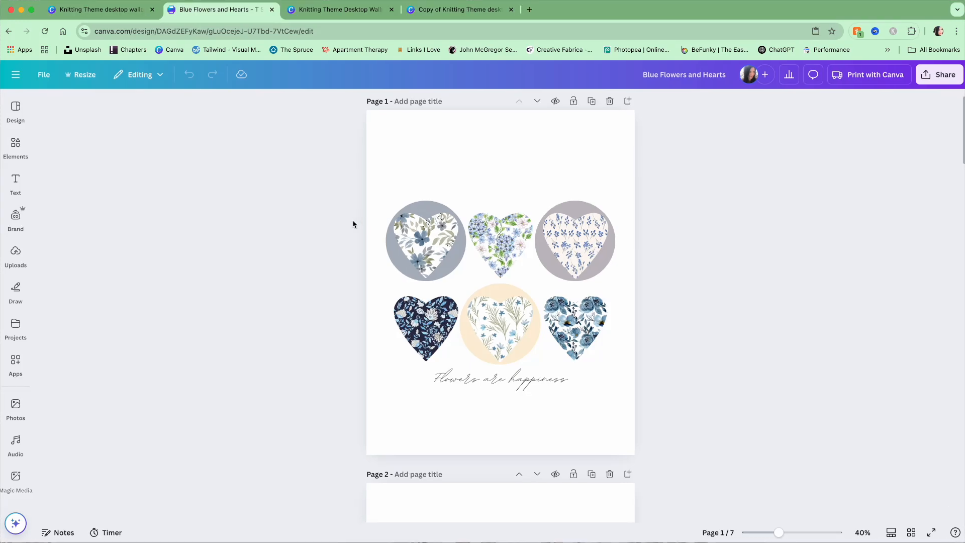
scroll(353, 225, "down", 8)
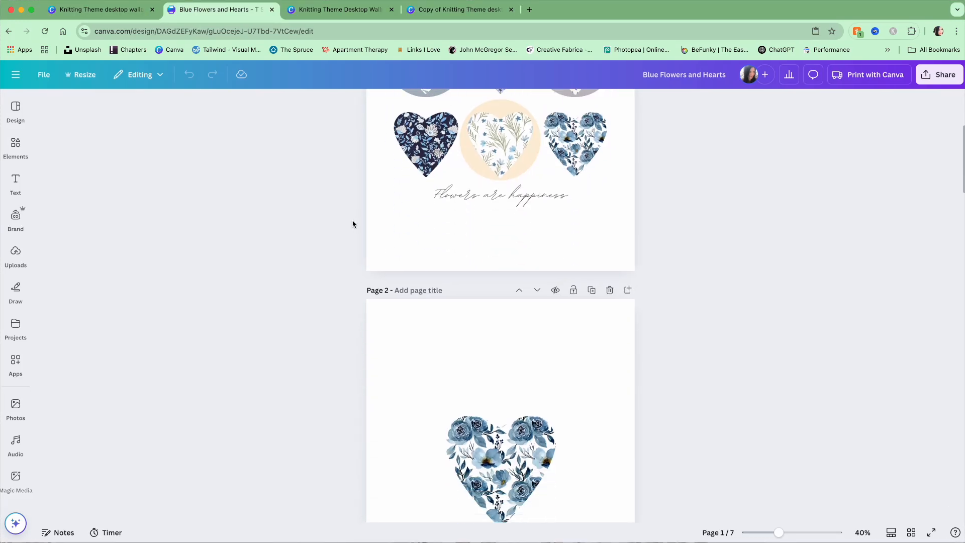
left_click_drag(444, 266, 570, 428)
right_click(534, 232)
left_click(565, 239)
Paste the rose heart into the Knitting Theme desktop wallpaper and shrink it to about 342 px wide on the large panel
left_click(106, 9)
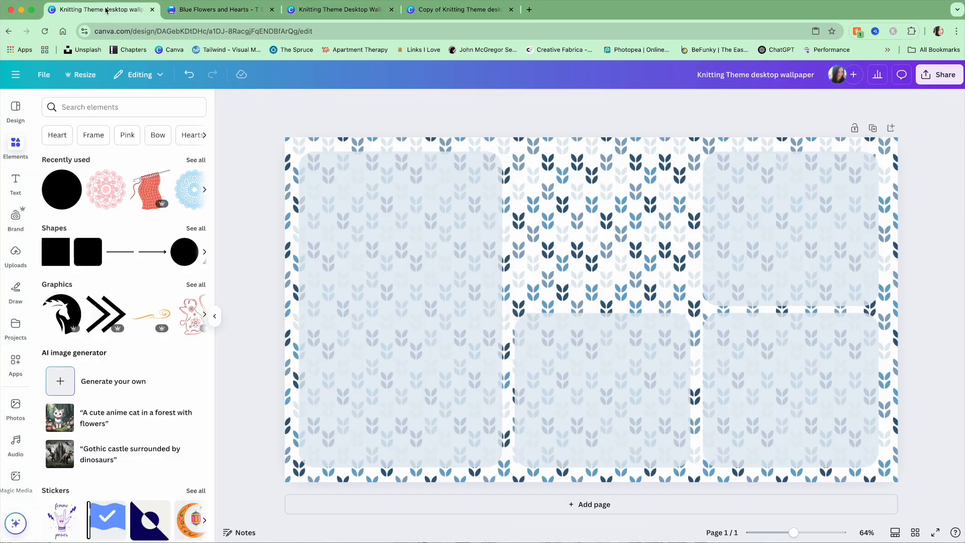
right_click(403, 286)
left_click(427, 298)
left_click_drag(285, 138, 354, 206)
Duplicate the rose heart exactly over the original and fill the duplicate with white #ffffff
left_click(408, 185)
mouse_move(408, 246)
left_mouse_down()
mouse_move(394, 241)
mouse_move(403, 244)
left_mouse_up()
left_click(549, 103)
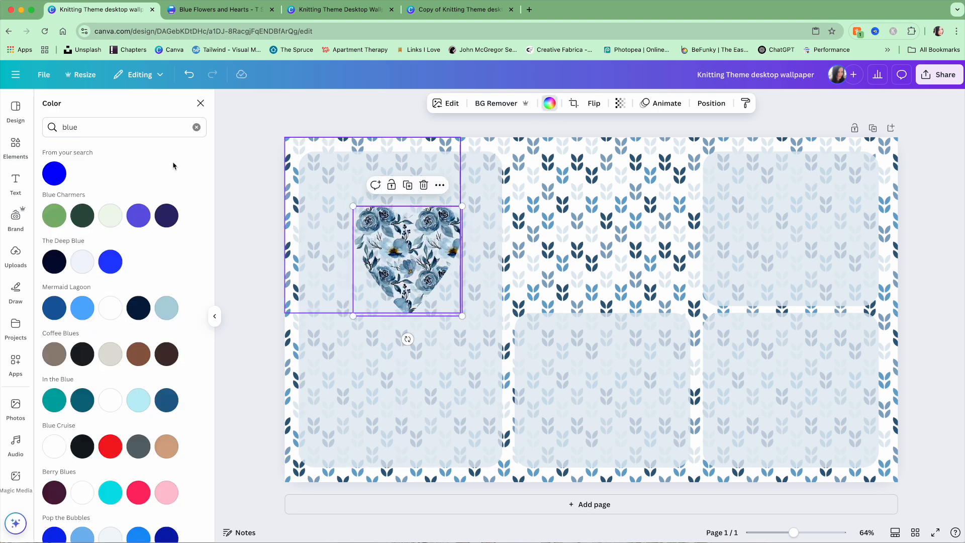
left_click(196, 127)
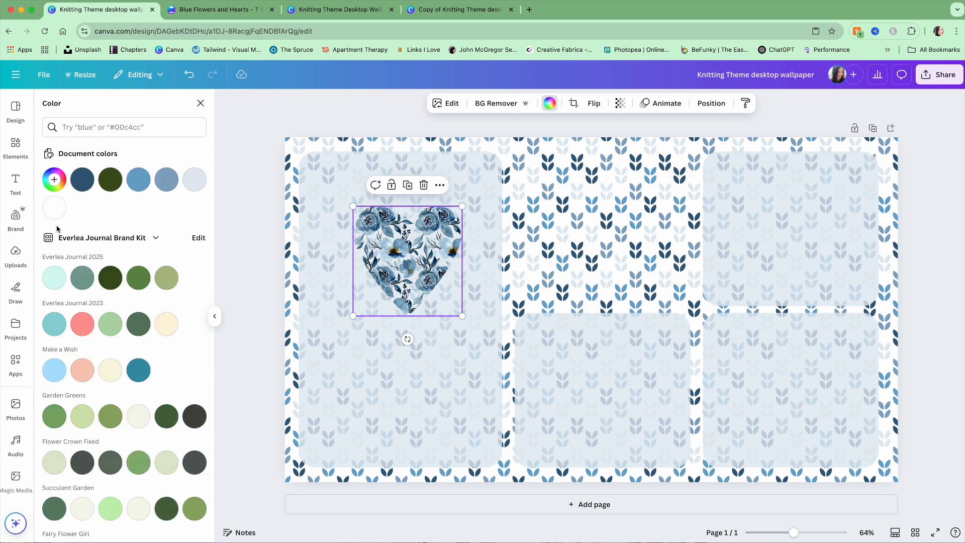
left_click(54, 207)
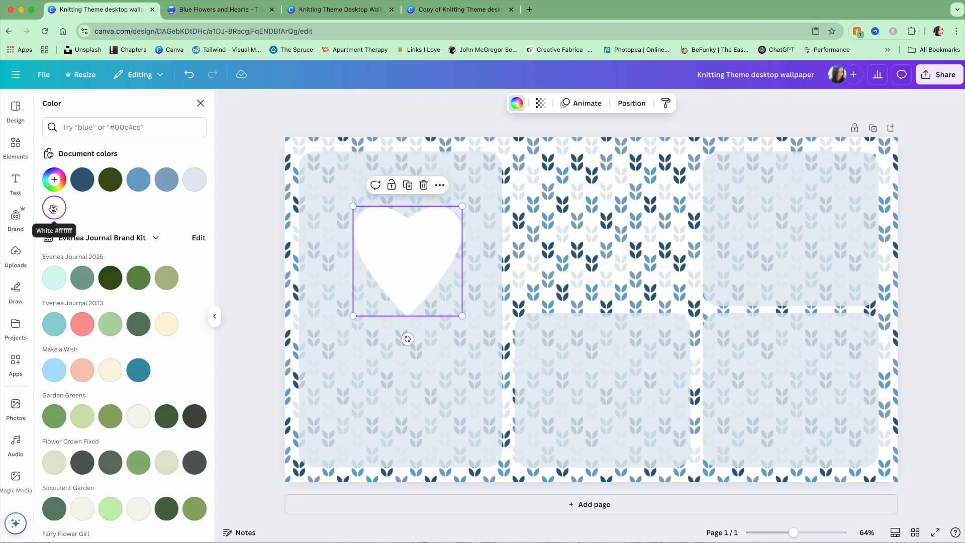
Send the white heart backward so it sits behind the rose heart
left_click(440, 186)
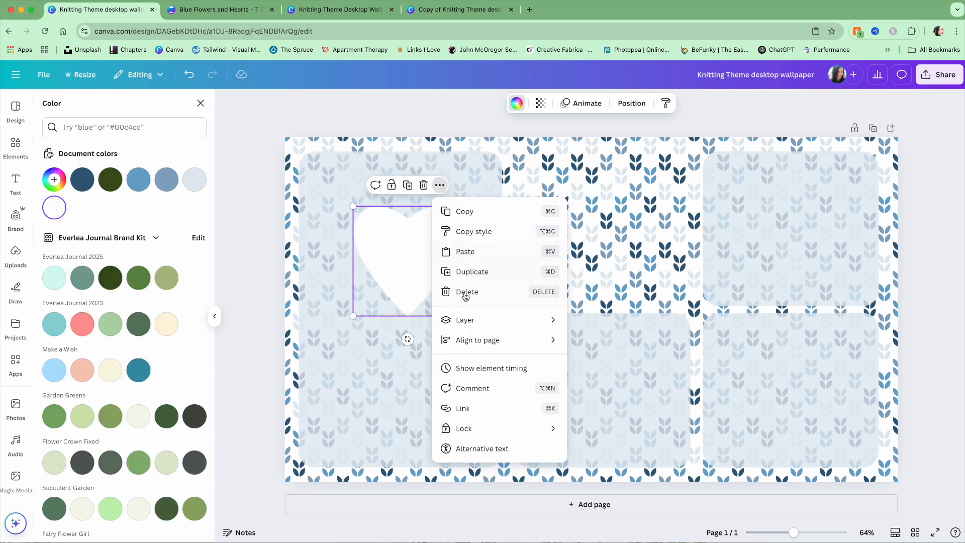
mouse_move(508, 320)
left_click(603, 358)
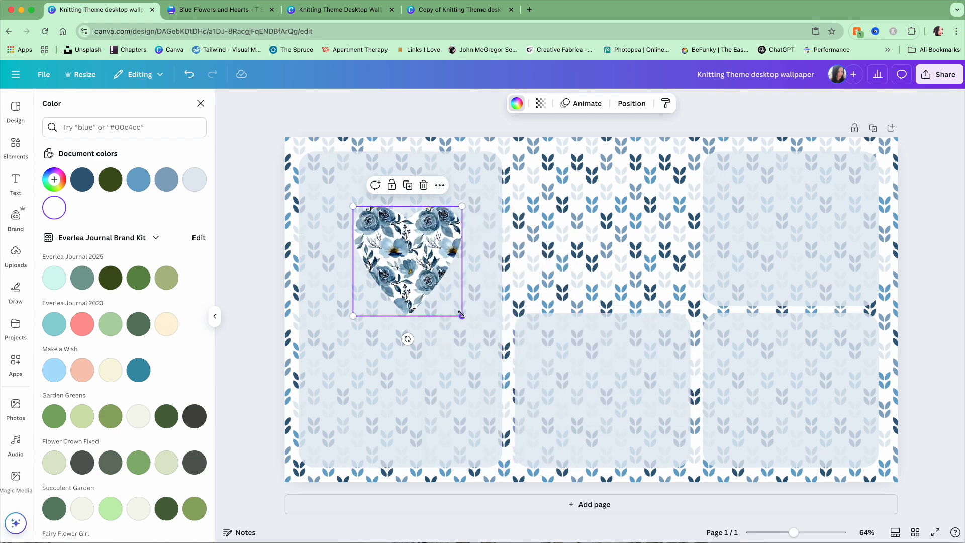
Group the white and rose heart layers, then shrink the group and place it near the large panel's right edge
left_click(632, 103)
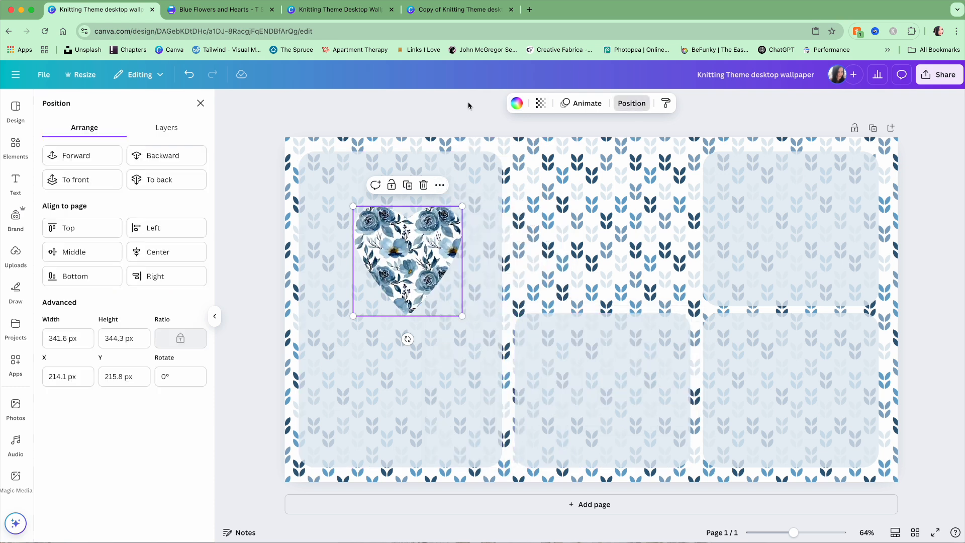
left_click(158, 127)
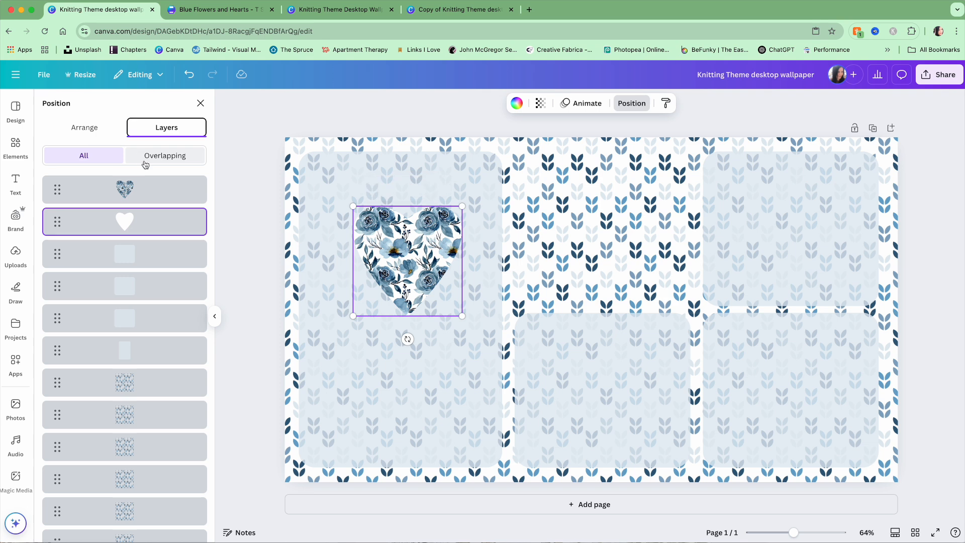
left_click(169, 200, "shift")
left_click(372, 185)
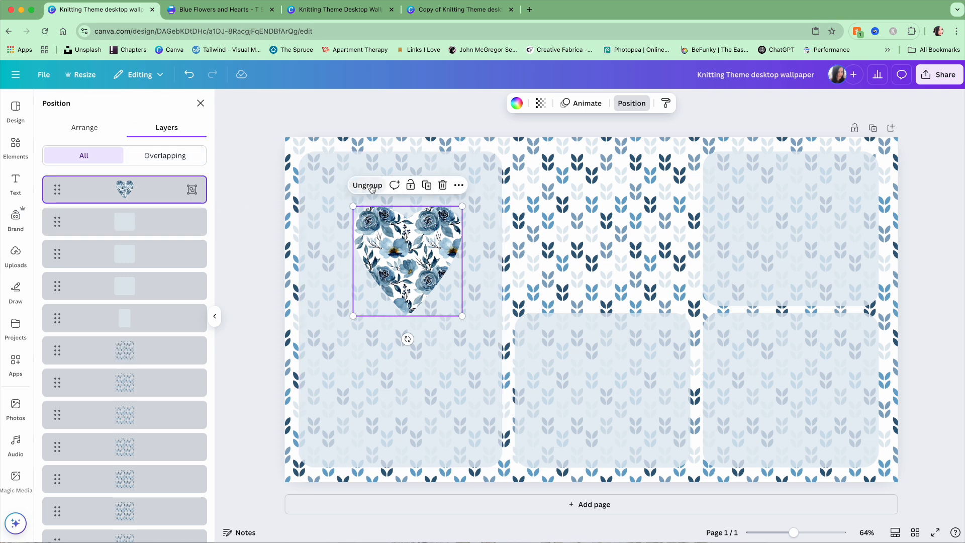
left_click_drag(462, 207, 433, 233)
left_click_drag(391, 276, 443, 267)
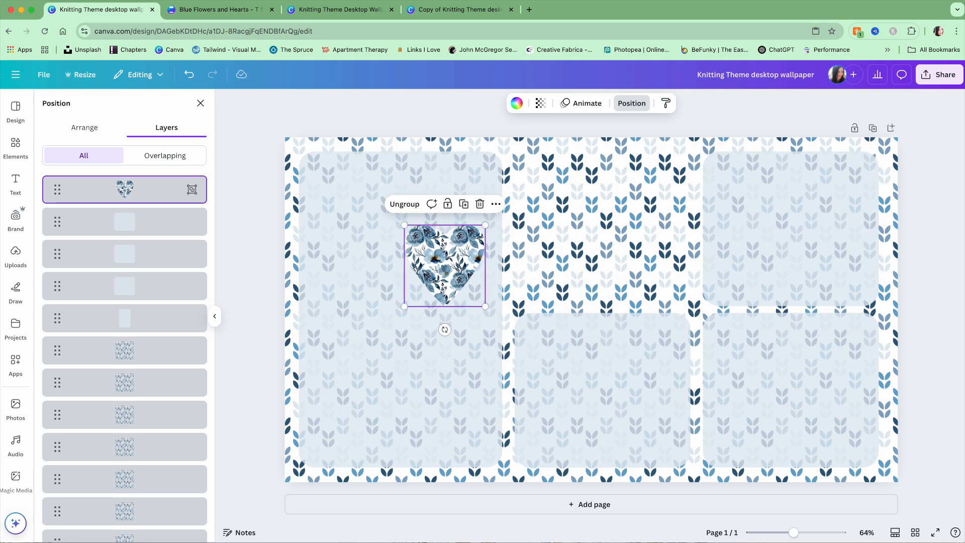
Copy the navy floral heart from page 4 of the Blue Flowers and Hearts design
left_click(234, 14)
scroll(380, 225, "down", 5)
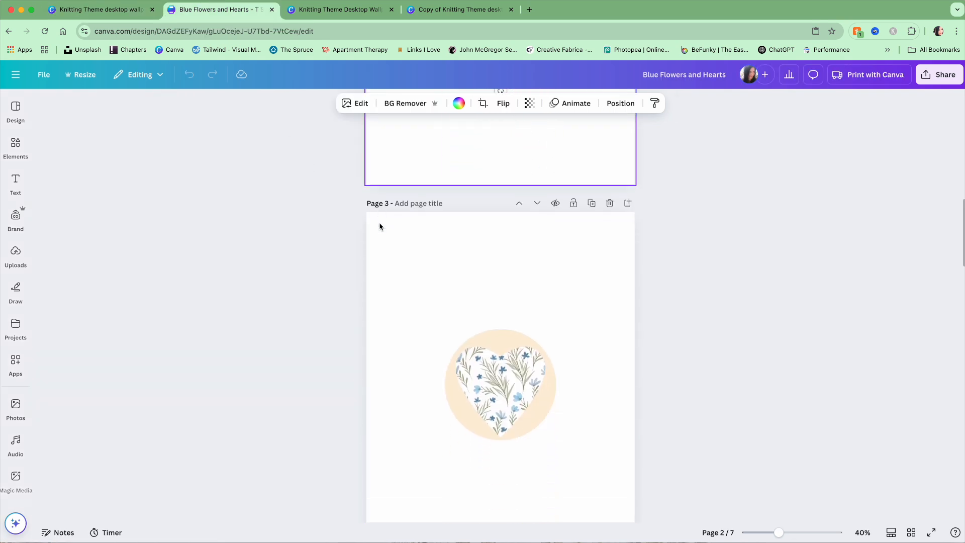
scroll(380, 227, "down", 2)
scroll(432, 255, "up", 1)
left_click_drag(431, 244, 571, 397)
left_click(533, 253)
left_click(536, 281)
Paste the navy heart into the wallpaper, shrink it and place it on the large panel's lower left area
left_click(146, 14)
right_click(362, 334)
left_click(395, 299)
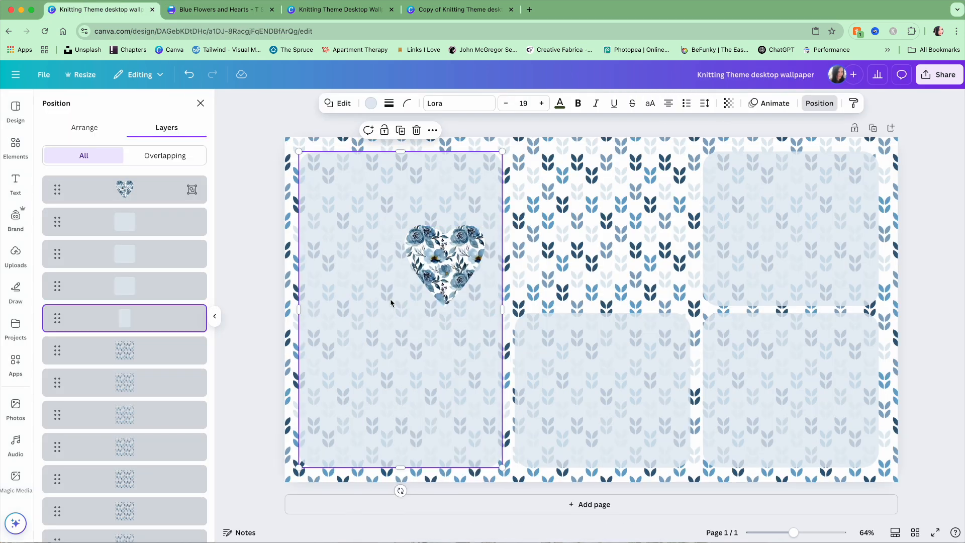
left_click_drag(285, 136, 362, 214)
left_click_drag(383, 260, 337, 350)
Group the grey circle and its floral heart on page 7 of Blue Flowers and Hearts and copy the group
left_click(216, 9)
scroll(562, 208, "down", 15)
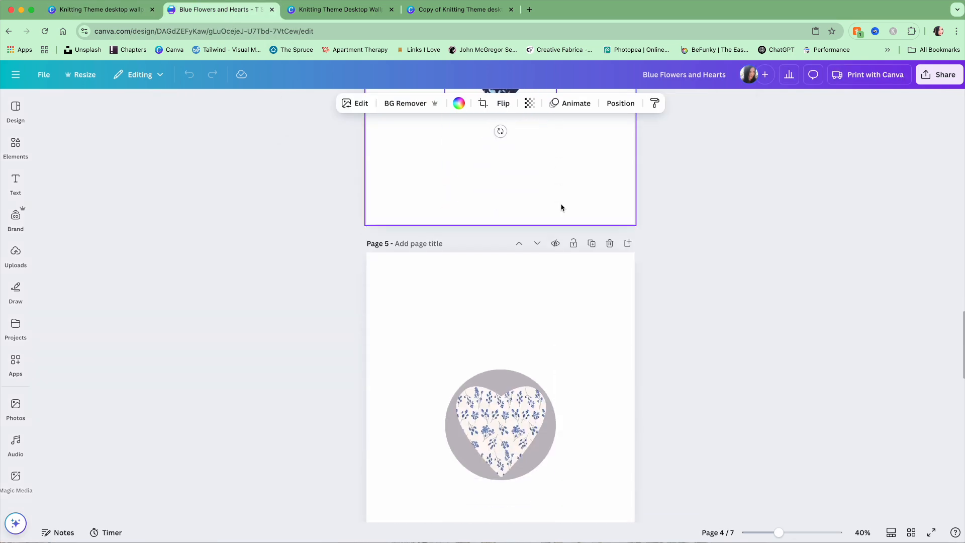
left_click_drag(438, 234, 590, 394)
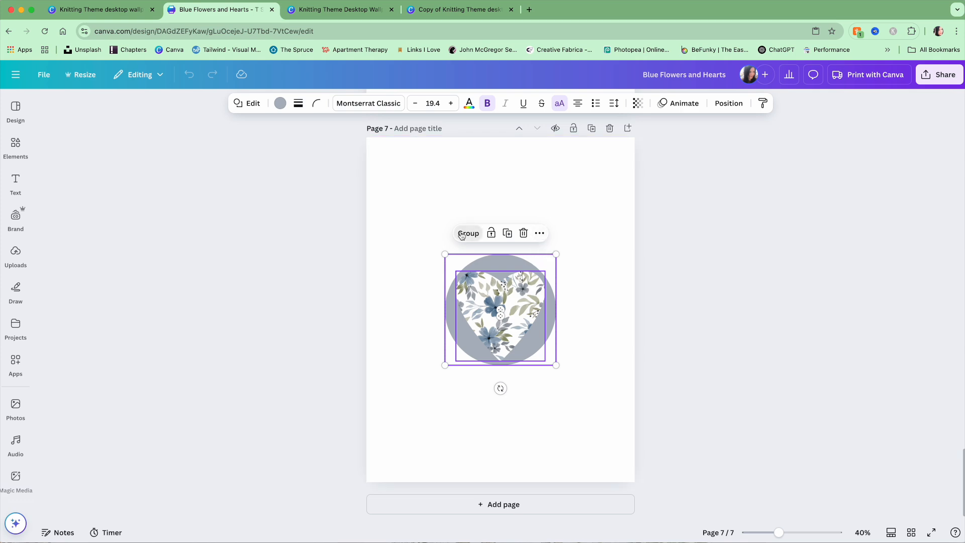
left_click(540, 233)
left_click(559, 259)
Paste the circled heart into the wallpaper, shrink it and place it over the large panel's right edge at mid-height
left_click(103, 10)
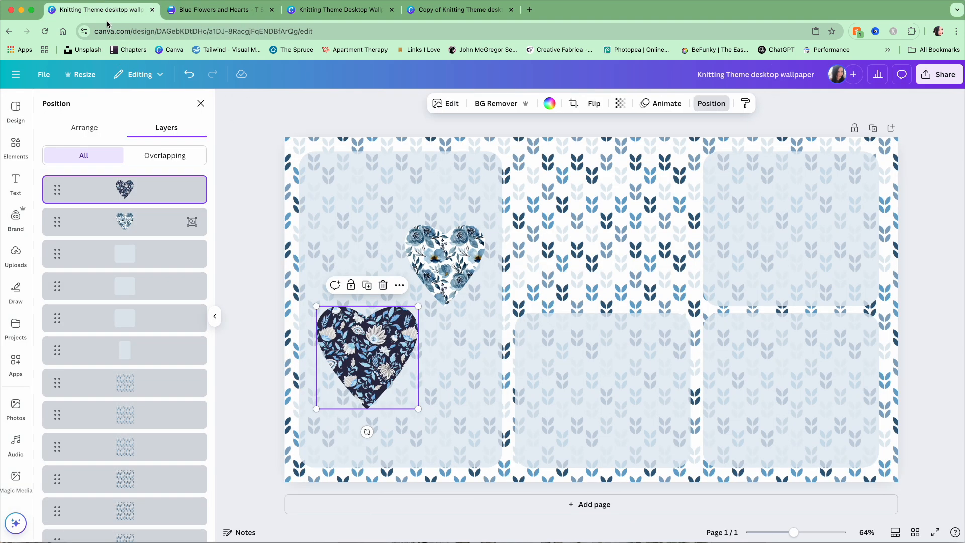
right_click(312, 218)
left_click(347, 274)
left_click_drag(285, 137, 357, 209)
left_click_drag(398, 255, 454, 274)
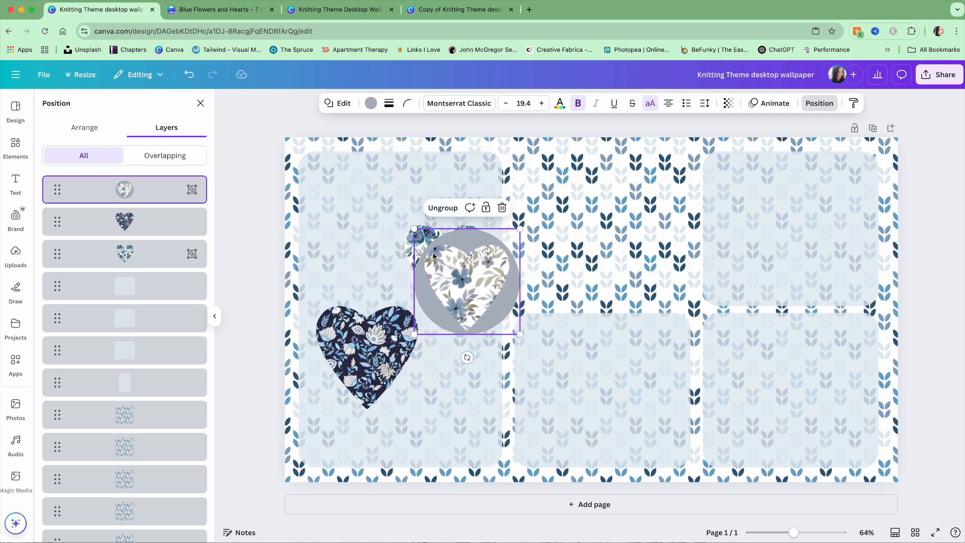
Enlarge the rose heart slightly, tilt it clockwise and place it in the upper part of the large panel
left_click_drag(409, 245, 343, 174)
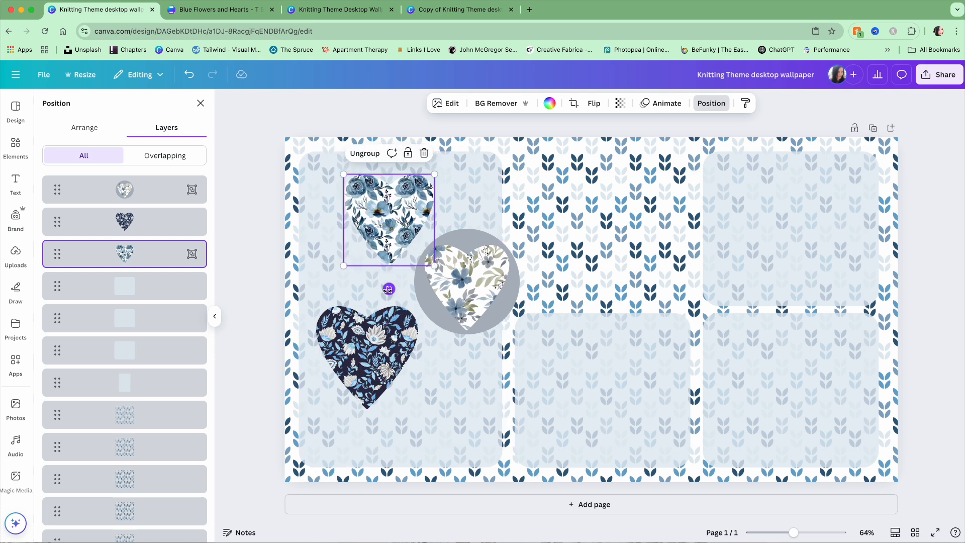
mouse_move(383, 290)
left_mouse_down()
mouse_move(386, 272)
mouse_move(384, 289)
left_mouse_up()
left_click_drag(389, 231, 400, 230)
Tilt the navy heart counter-clockwise, shrink it slightly and place it a little lower on the large panel
left_click(368, 353)
left_click_drag(367, 432, 380, 431)
left_click_drag(327, 417, 339, 400)
left_click_drag(369, 366, 378, 392)
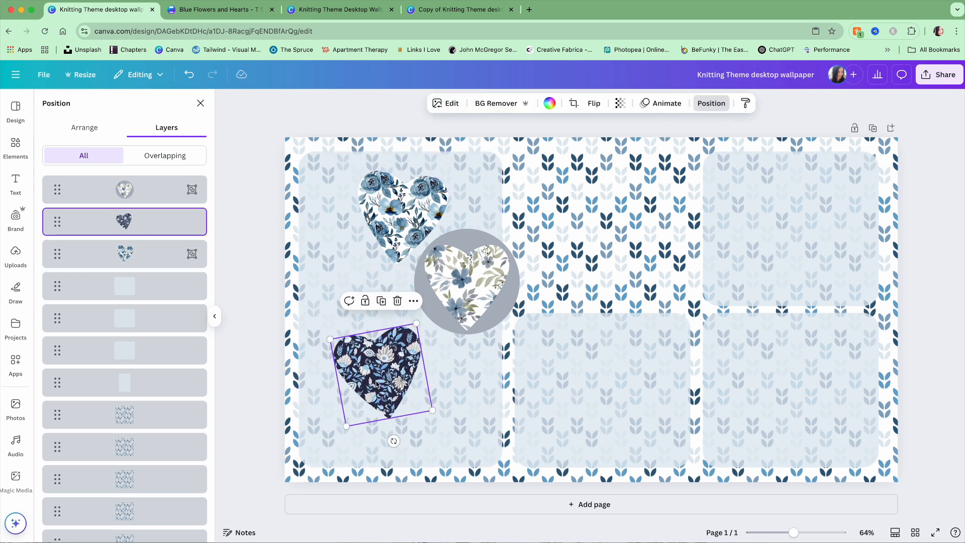
Move the circled heart slightly down and the rose heart up close to the large panel's upper edge
left_click(463, 309)
left_click(397, 216)
left_click(258, 121)
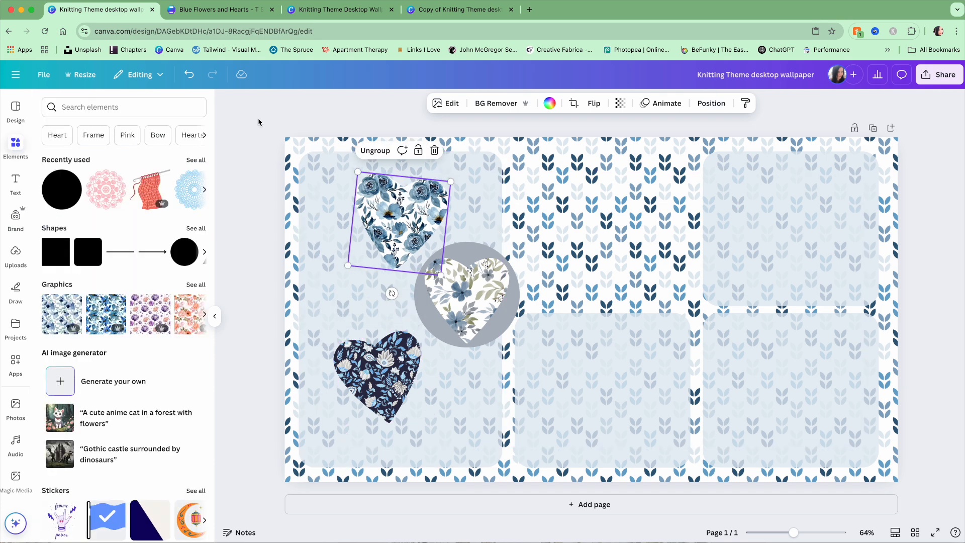
left_click(401, 226)
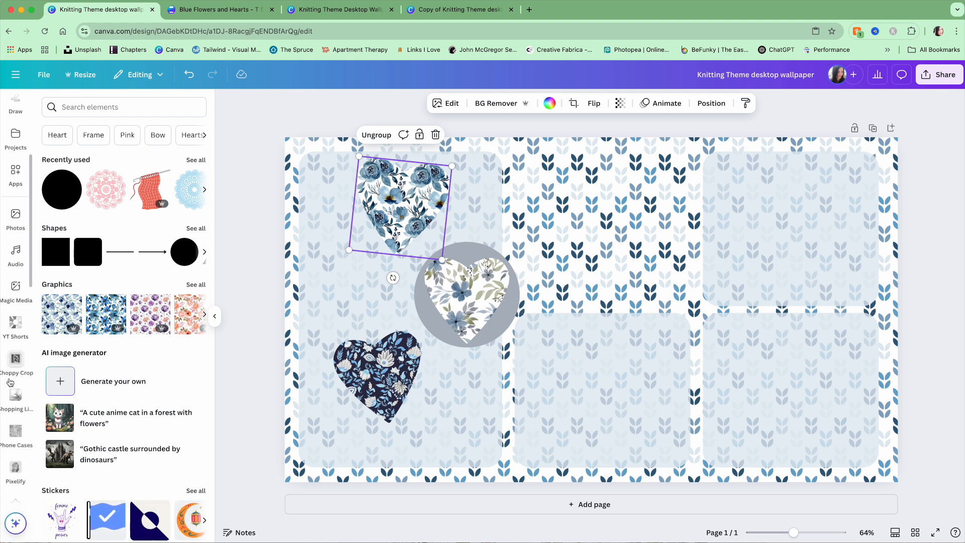
Add the recently used light blue crochet doily, shrink it and place it at the large panel's lower right corner
left_click(187, 182)
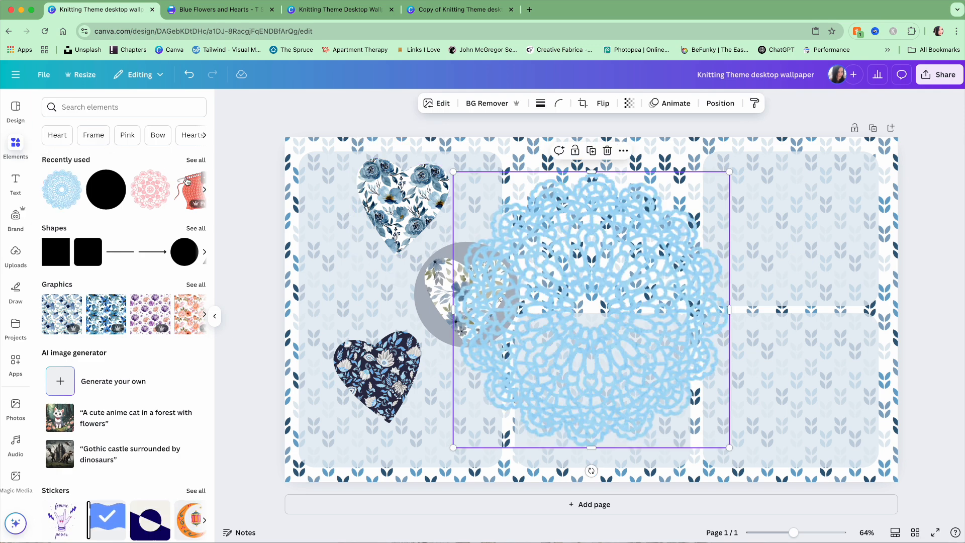
left_click_drag(729, 174, 560, 340)
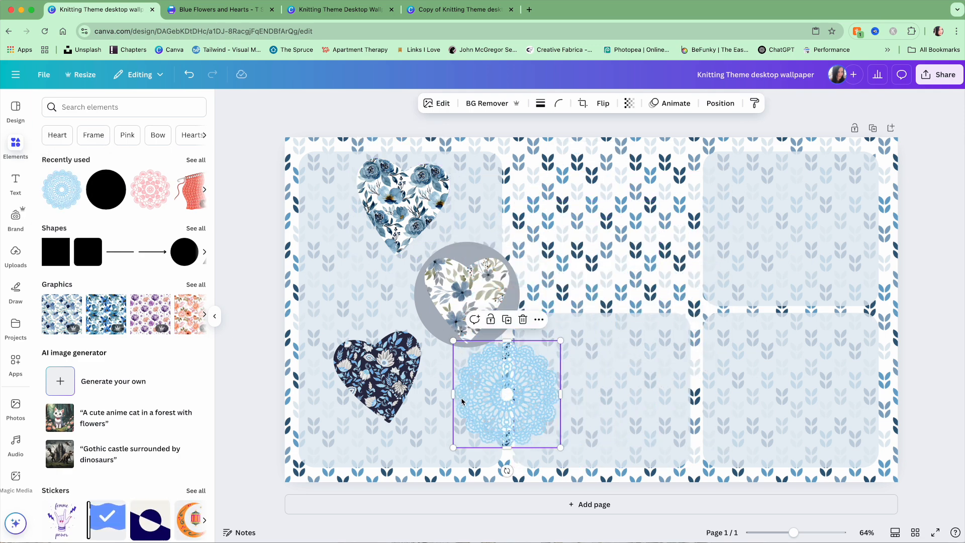
left_click_drag(468, 396, 420, 416)
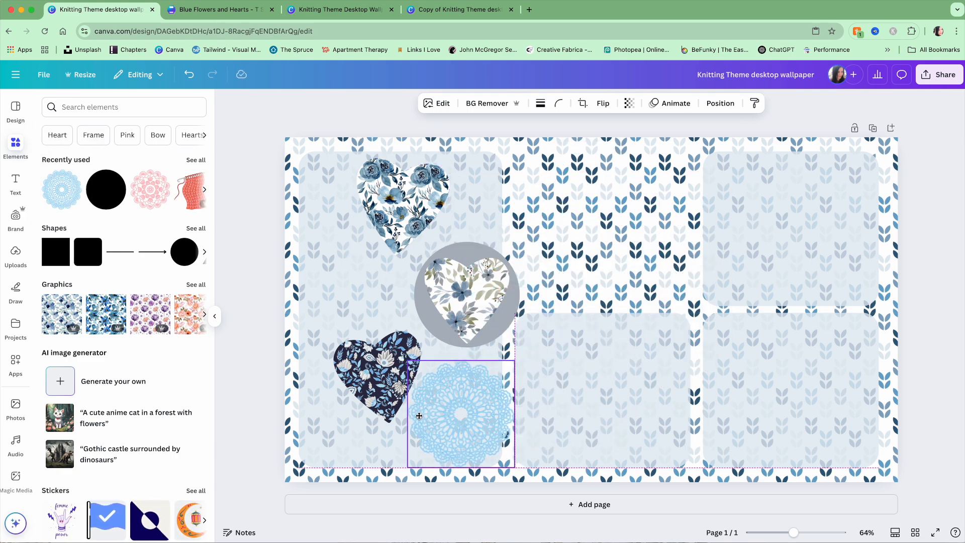
Move the navy heart so it overlaps the light blue doily and bring it forward in front of the doily
left_click(372, 398)
left_click_drag(372, 397, 398, 386)
left_click(433, 315)
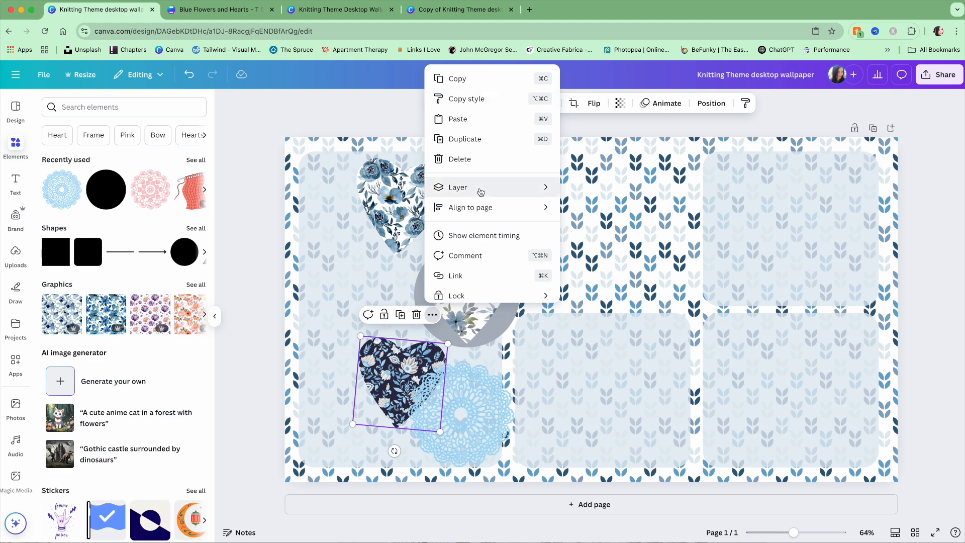
mouse_move(482, 191)
left_click(624, 190)
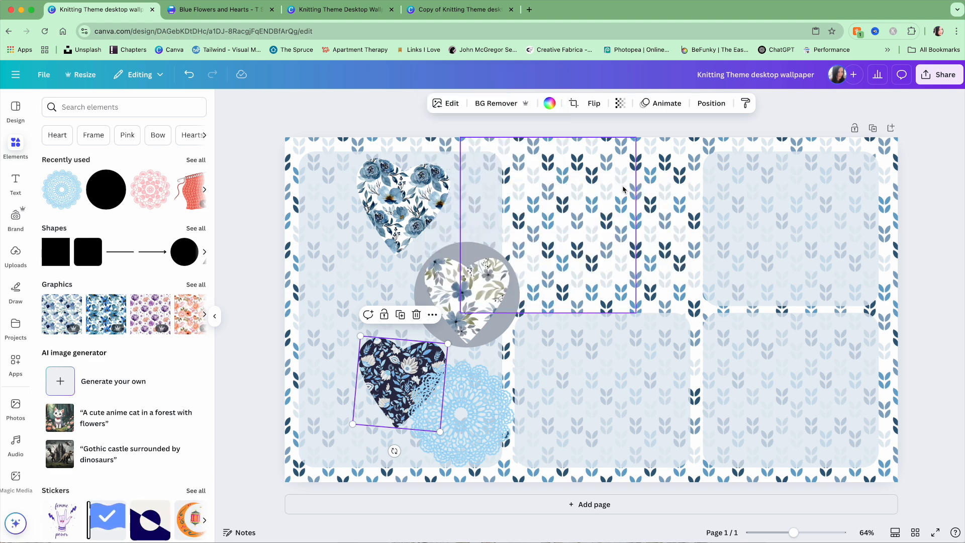
left_click(432, 315)
mouse_move(503, 187)
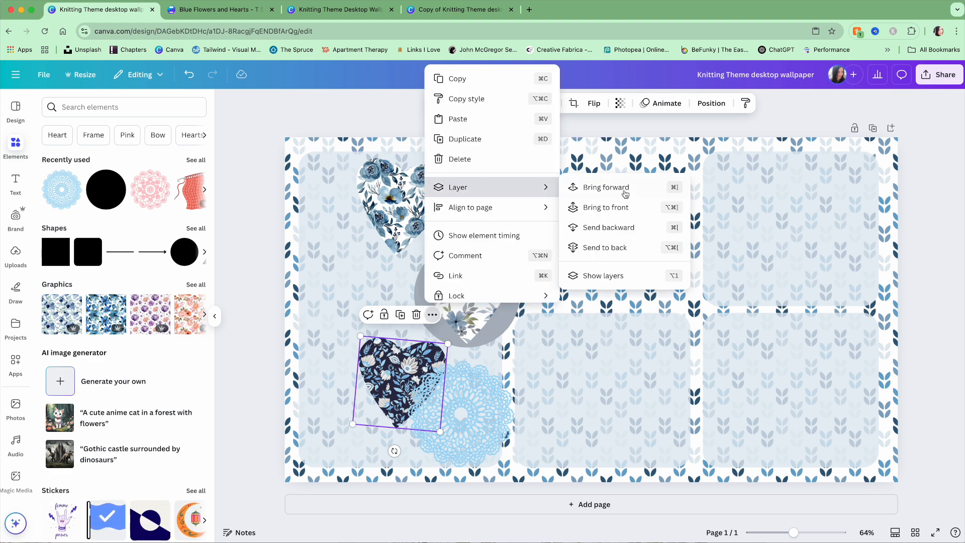
left_click(625, 190)
Move the circled heart to the large panel's left edge and the rose heart into its upper right corner
left_click_drag(486, 285, 360, 287)
left_click_drag(340, 375, 347, 374)
left_click_drag(406, 194, 473, 195)
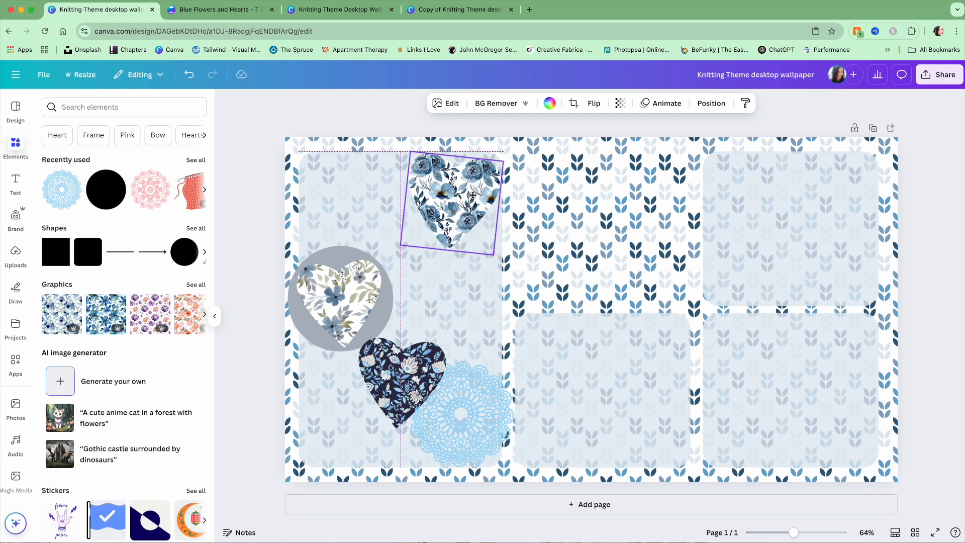
Enlarge the navy heart slightly to about 281 by 284 and nudge the rose heart a little left and down
left_click(328, 338)
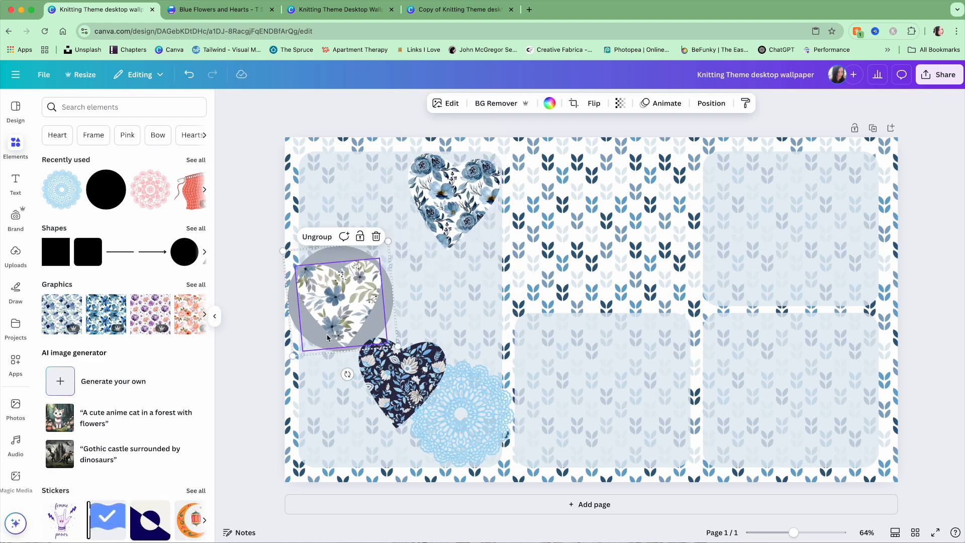
left_click(395, 397)
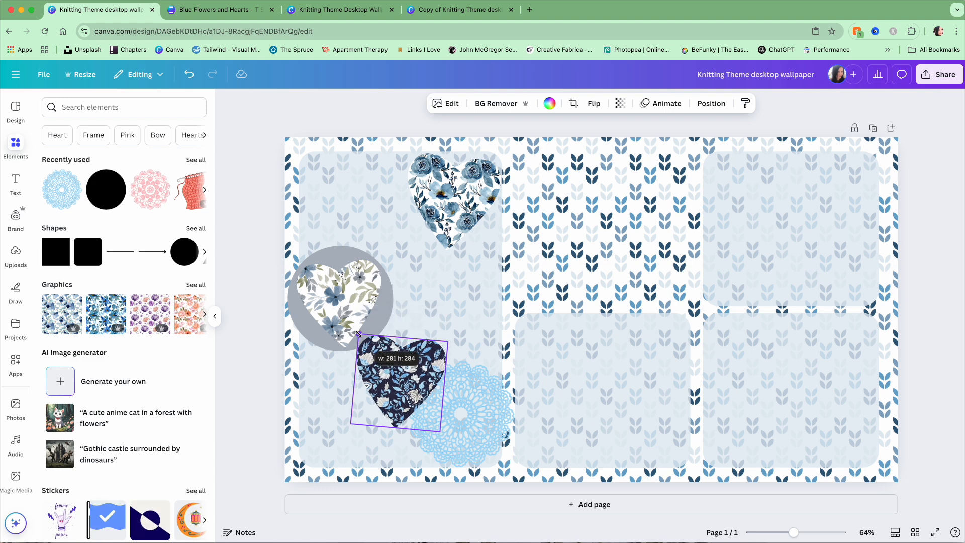
left_click(444, 210)
left_click_drag(445, 209, 438, 209)
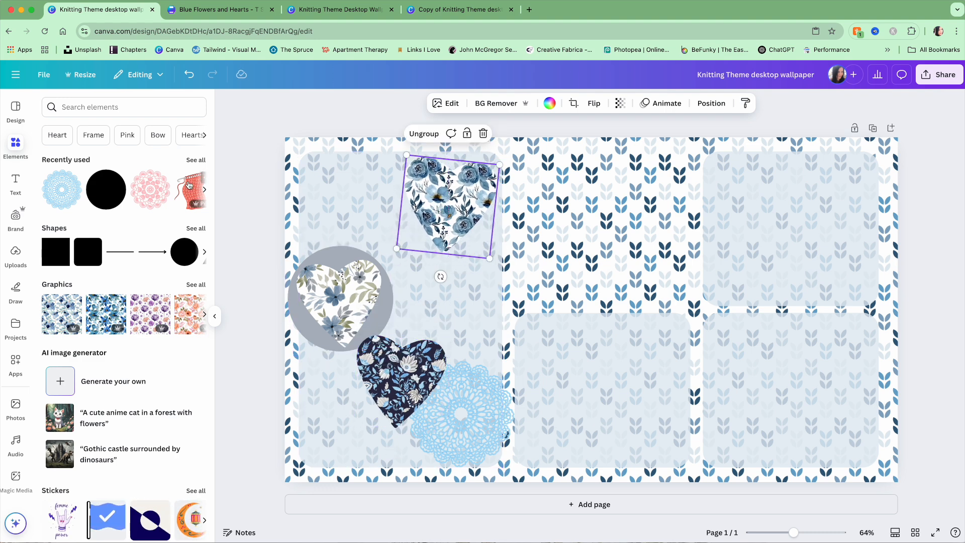
Find the purple wavy knitting on needles among the "knitting" graphics, shrink it and place it in the large panel's lower left corner
left_click(115, 107)
left_click(143, 152)
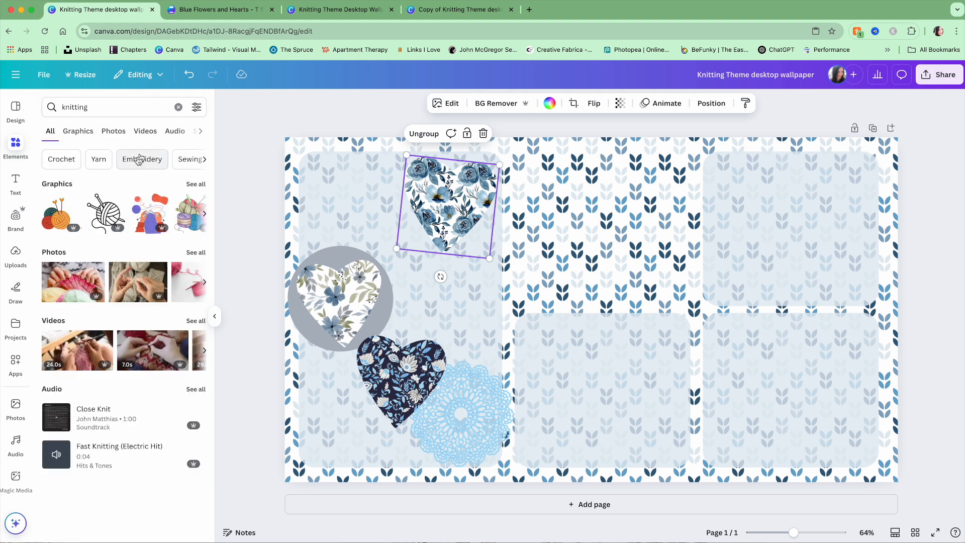
left_click(196, 184)
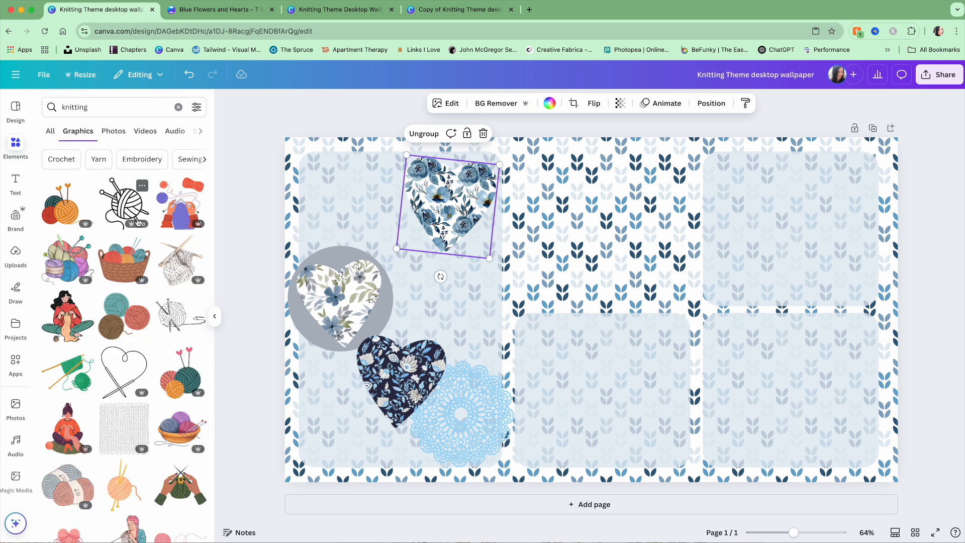
scroll(104, 251, "down", 10)
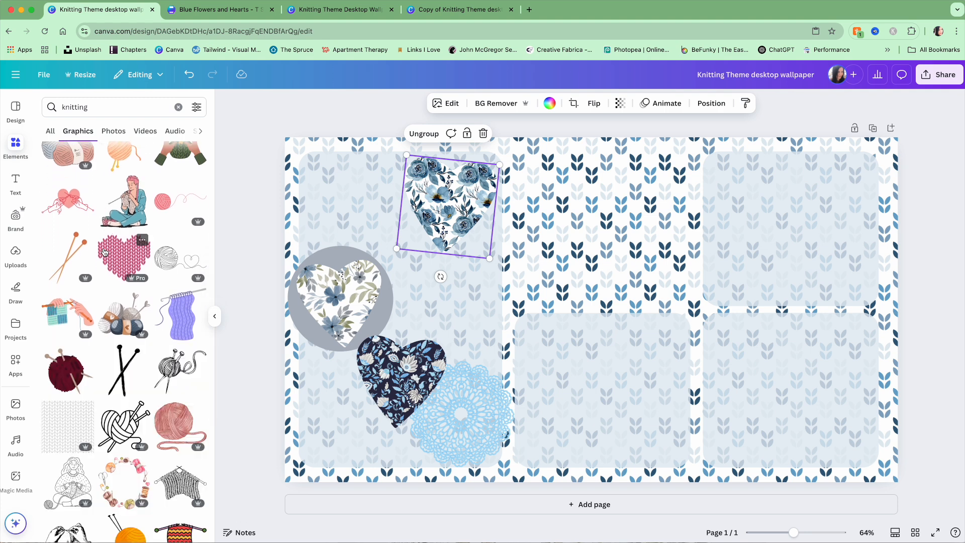
scroll(104, 252, "down", 3)
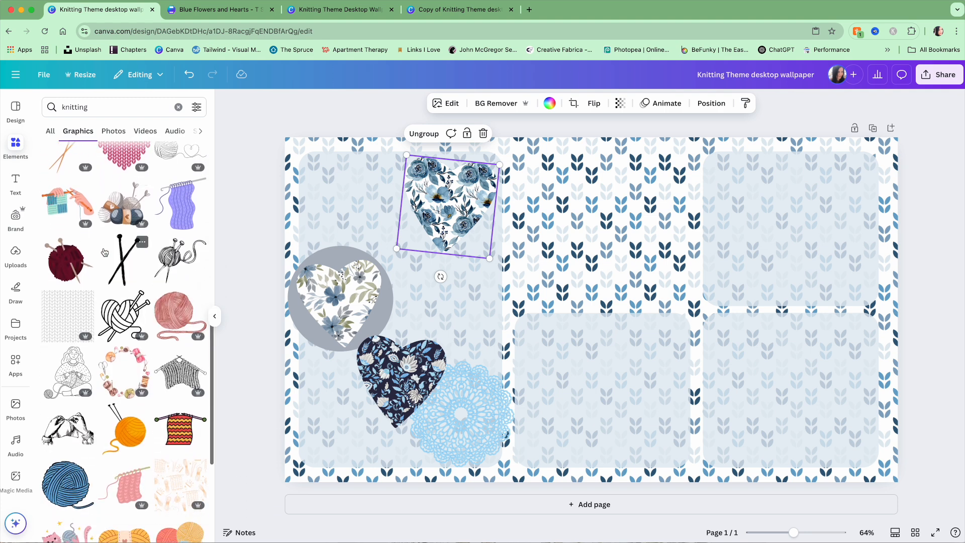
left_click(181, 206)
left_click_drag(724, 179, 608, 296)
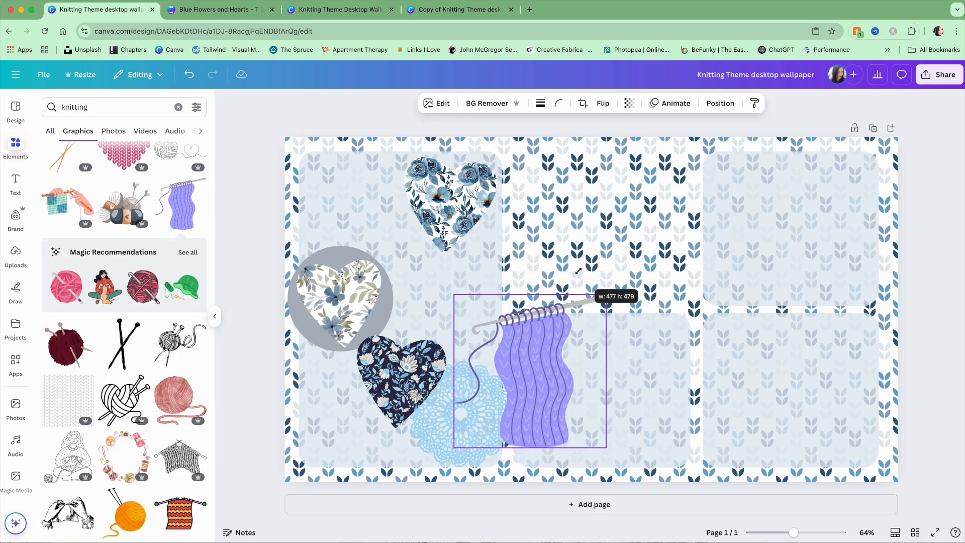
left_click_drag(531, 329, 343, 353)
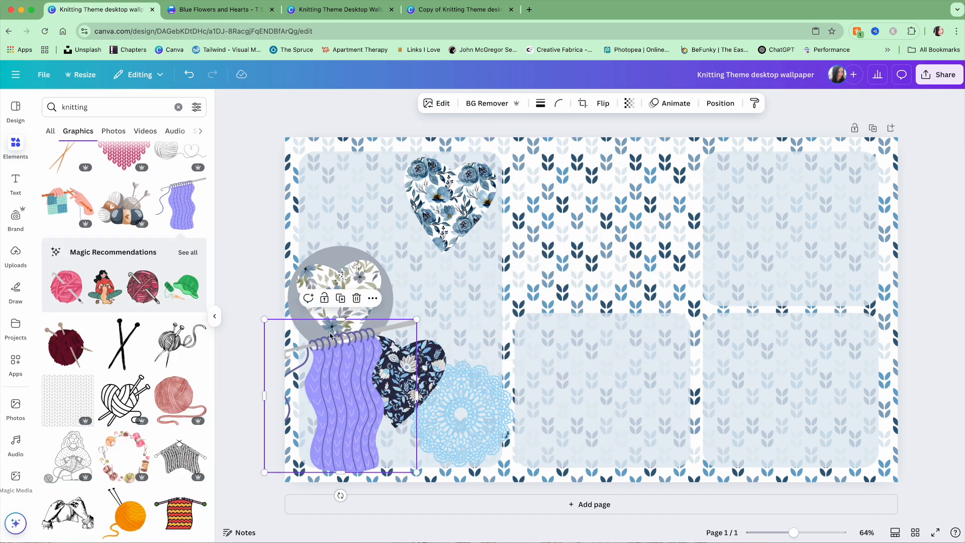
left_click_drag(265, 320, 308, 363)
left_click_drag(351, 422, 333, 411)
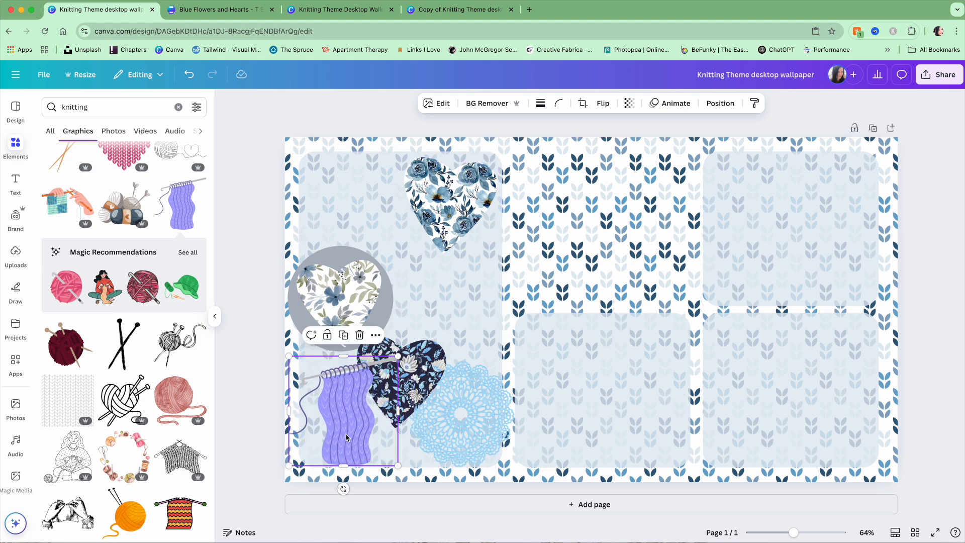
Search the graphics for "yarn", add the dark blue yarn ball, shrink it and place it beside the circled heart
scroll(147, 364, "down", 10)
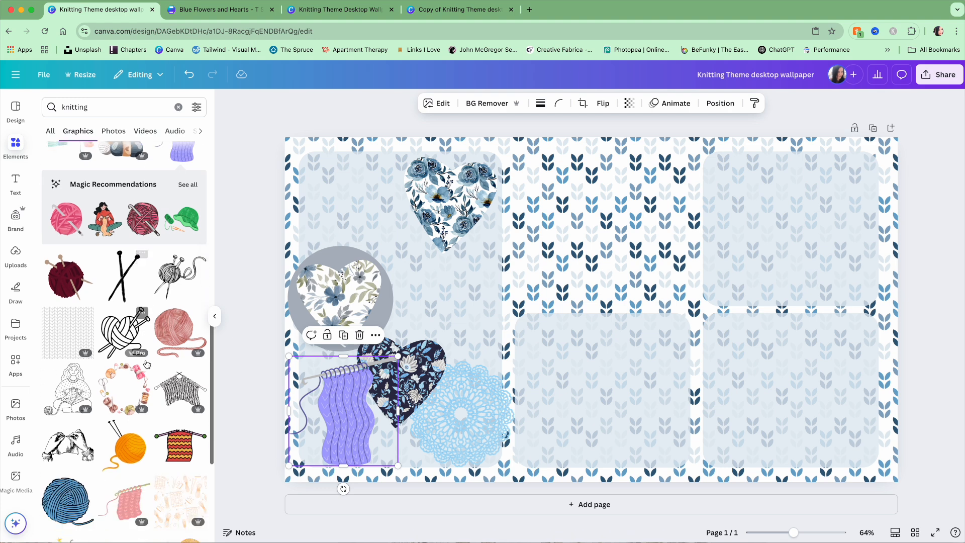
scroll(147, 365, "down", 4)
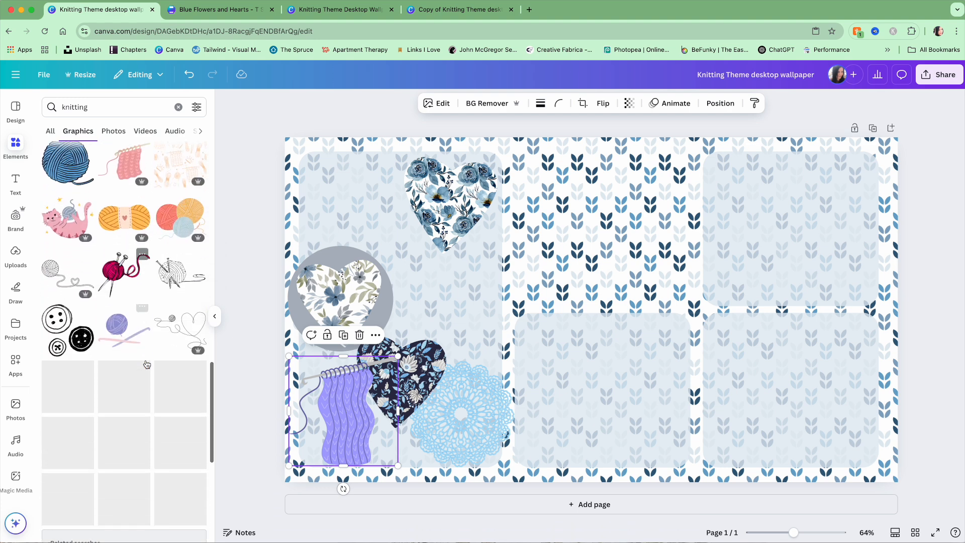
scroll(147, 364, "down", 9)
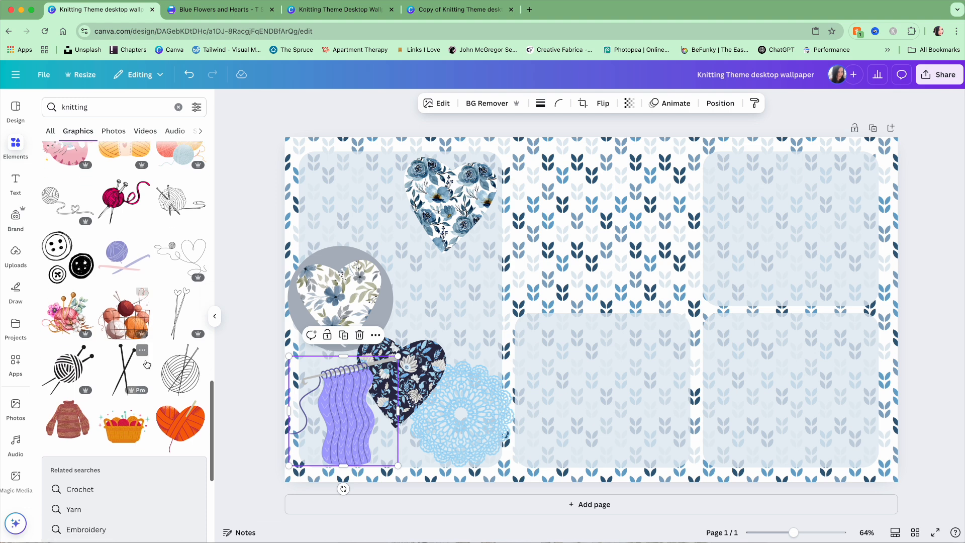
scroll(147, 364, "down", 8)
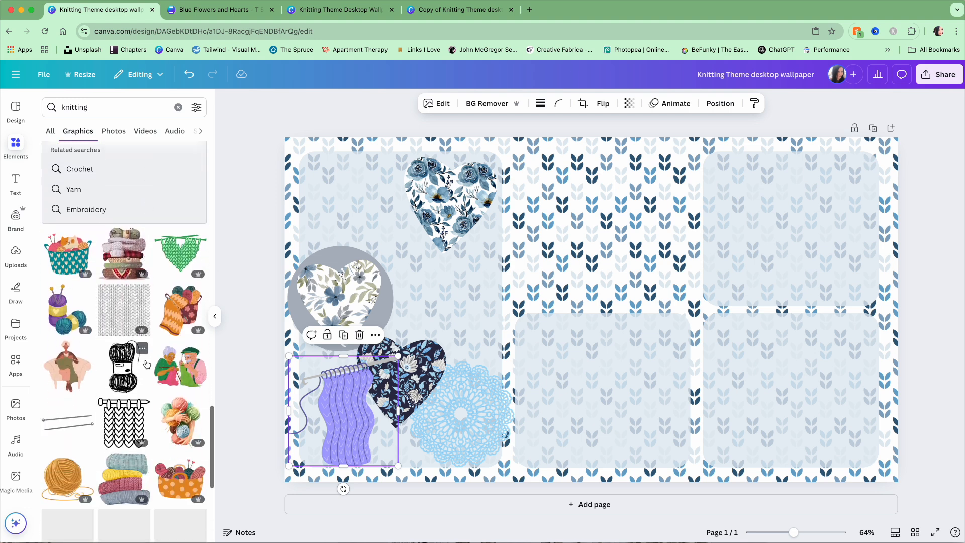
scroll(147, 364, "down", 10)
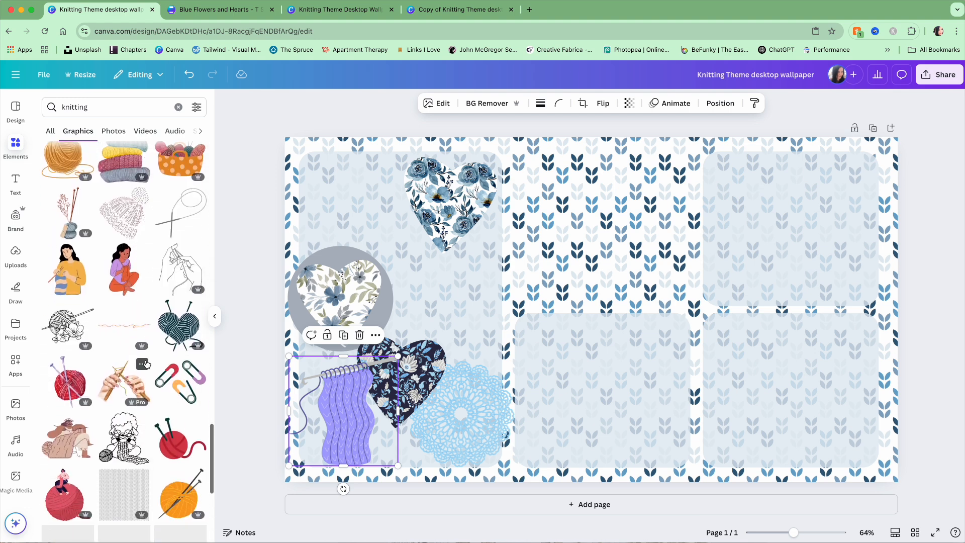
scroll(146, 364, "down", 1)
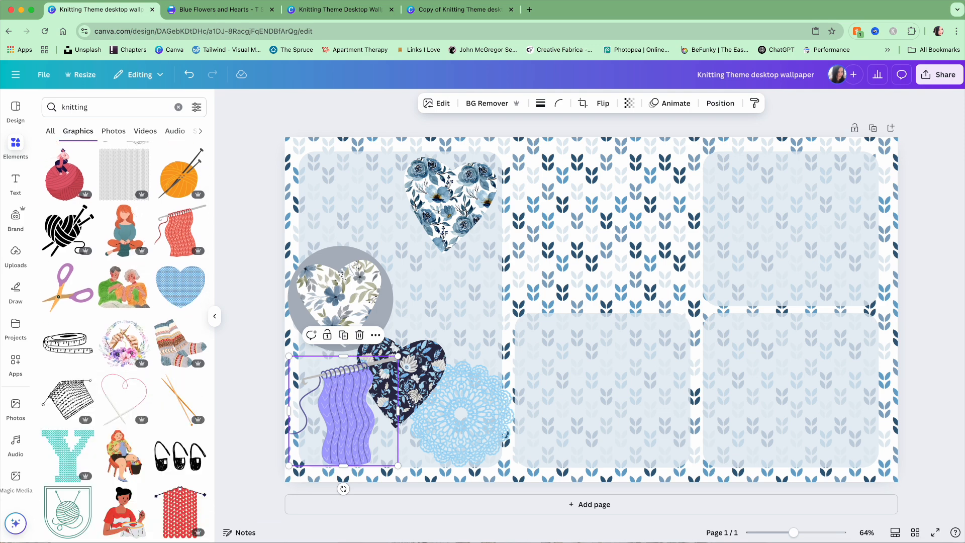
left_click(67, 241)
left_click_drag(752, 169, 511, 378)
left_click_drag(472, 415, 439, 309)
left_click_drag(475, 274, 420, 301)
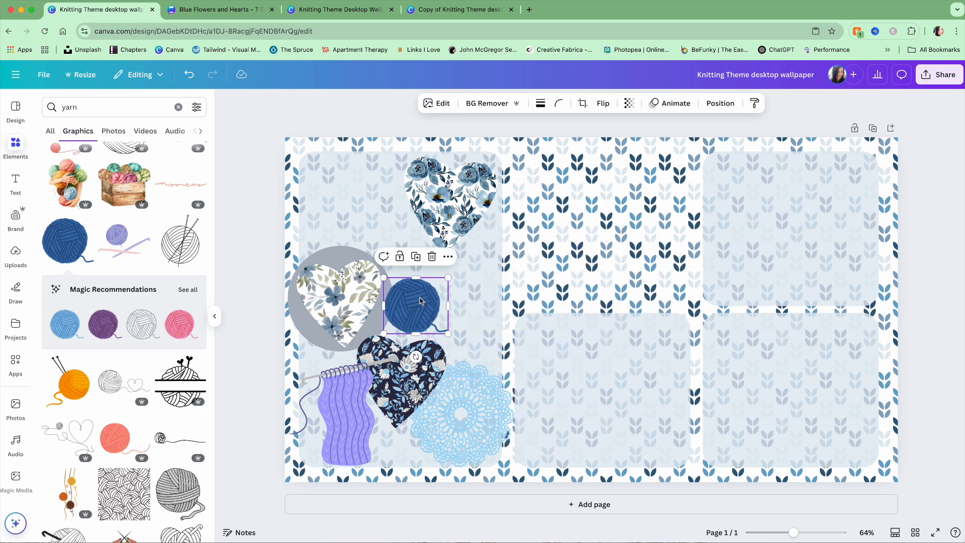
Add the heart-shaped circular needles outline from the "knitting" graphics, shrink it below the rose heart and shift the yarn ball slightly left
left_click(179, 108)
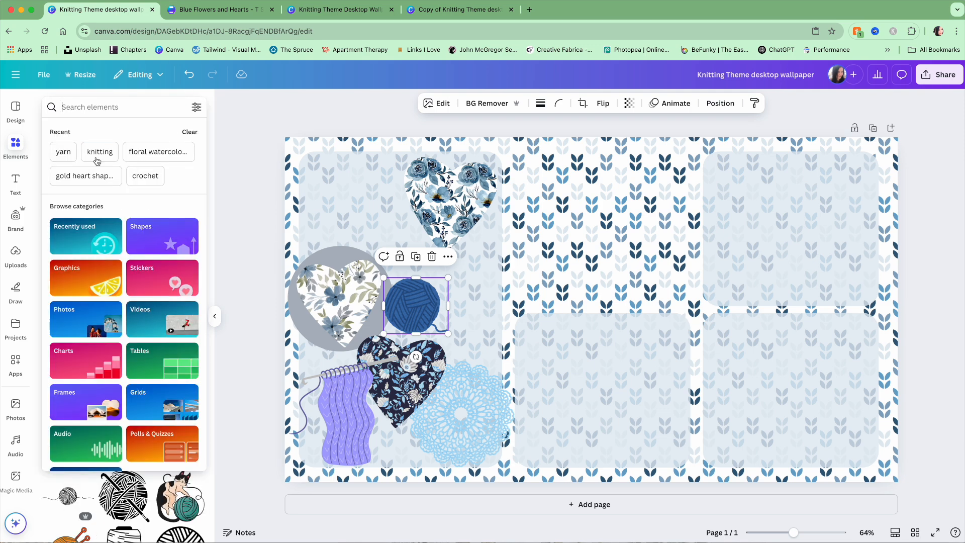
left_click(98, 151)
left_click(123, 372)
left_click_drag(569, 351, 436, 328)
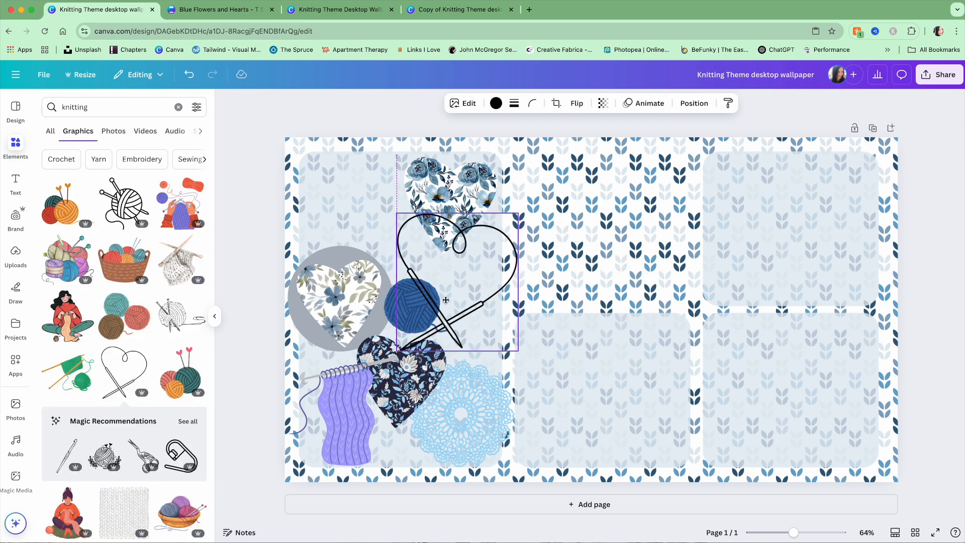
left_click_drag(395, 216, 449, 277)
left_click_drag(469, 321, 446, 292)
left_click_drag(447, 292, 397, 314)
Search the graphics for "crochet" and add the pink knitted swatch with heart-shaped stitches on a green needle
left_click(95, 112)
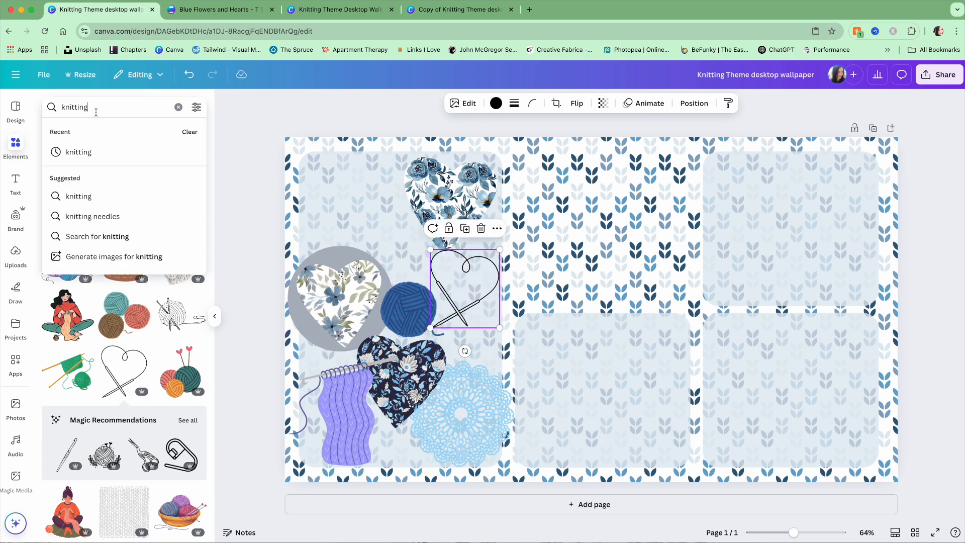
left_click_drag(95, 112, 36, 111)
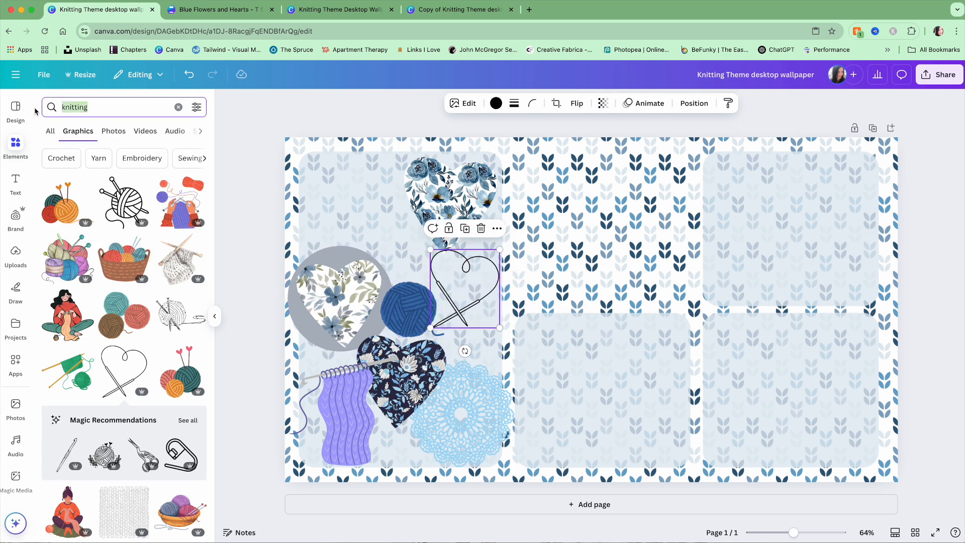
key("BackSpace")
left_click(143, 174)
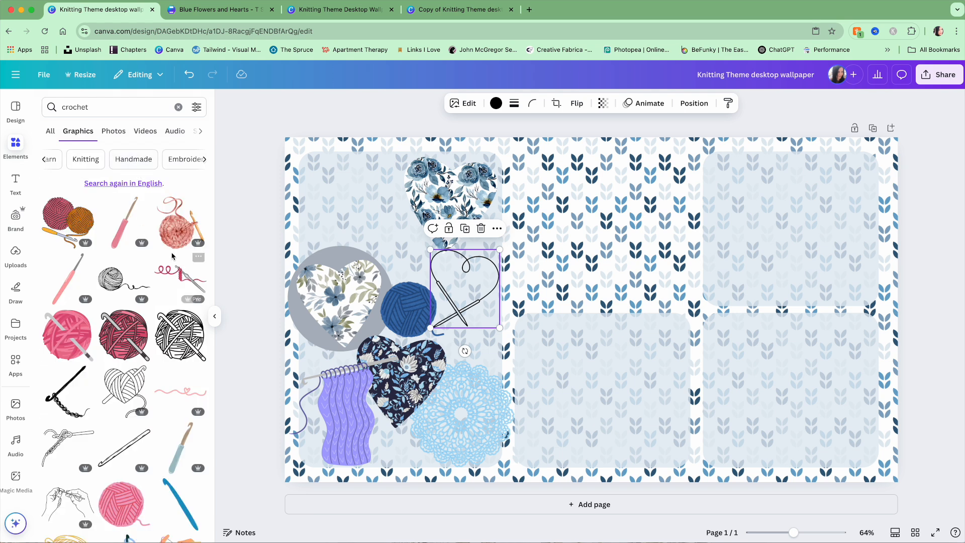
scroll(167, 254, "down", 4)
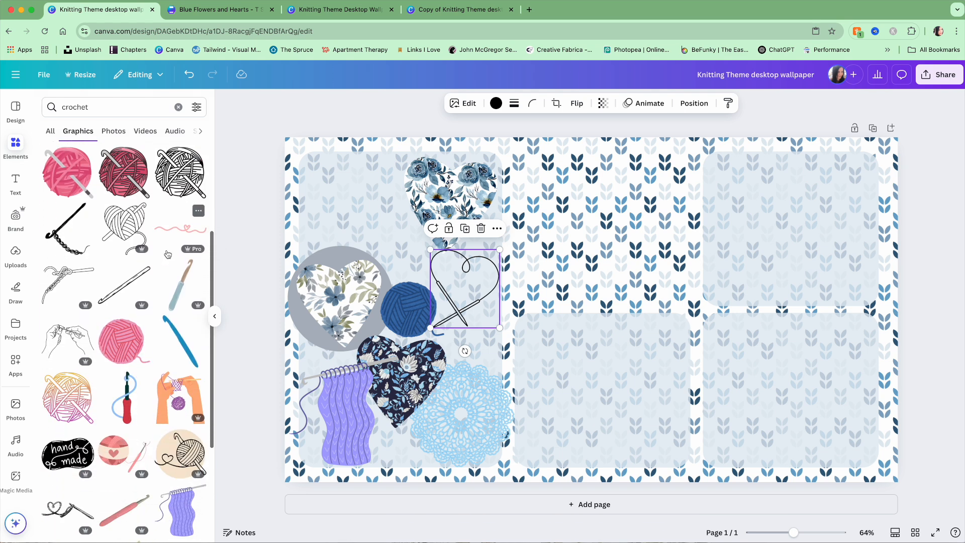
scroll(167, 254, "down", 6)
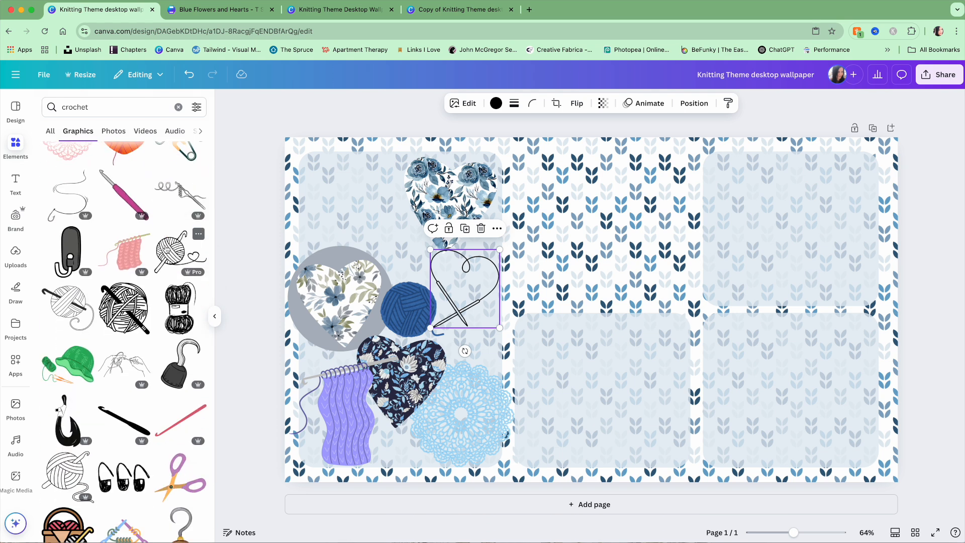
left_click(134, 256)
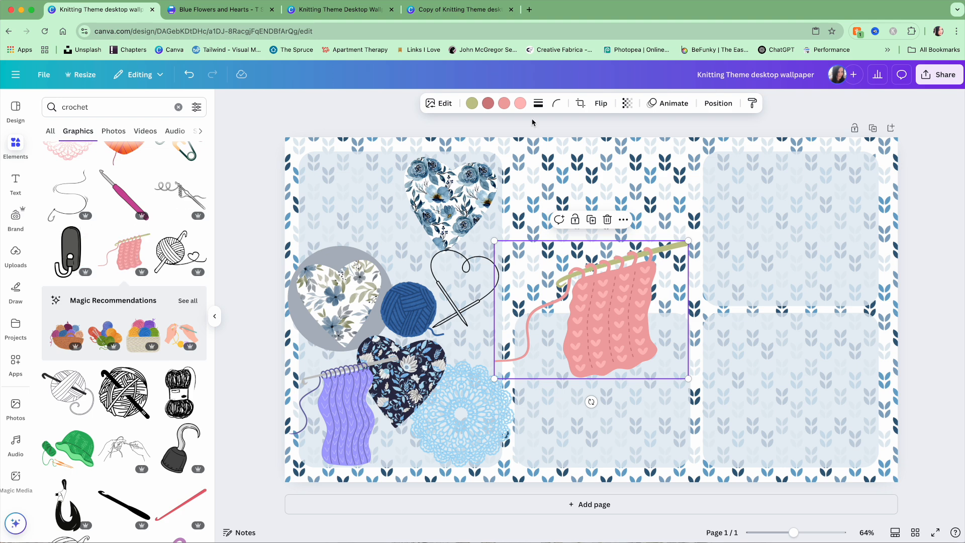
Recolour the knitted swatch with document colours: pale blue for the light pink, #88a9c3 for the mid pink and dark blue for the dark pink
left_click(521, 104)
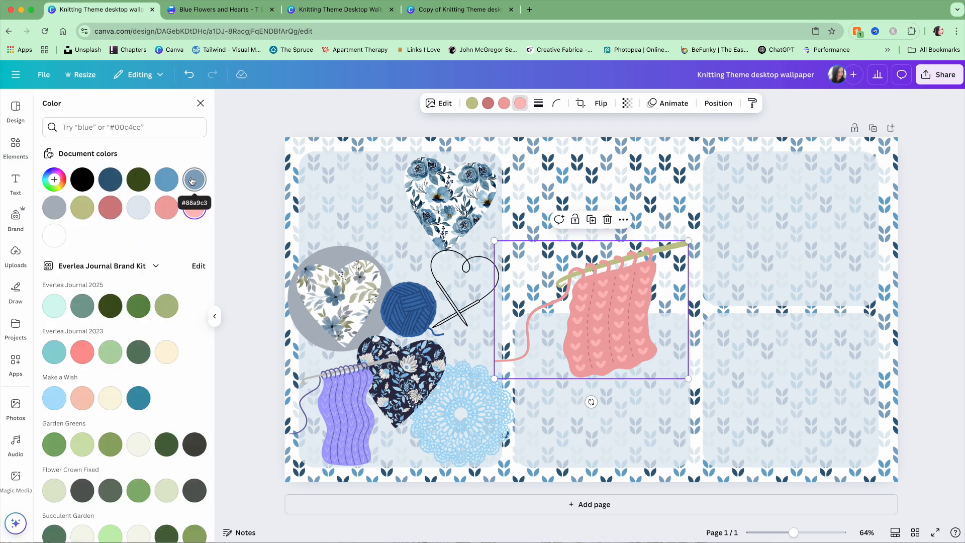
left_click(142, 211)
left_click(504, 103)
left_click(194, 180)
left_click(487, 103)
left_click(164, 181)
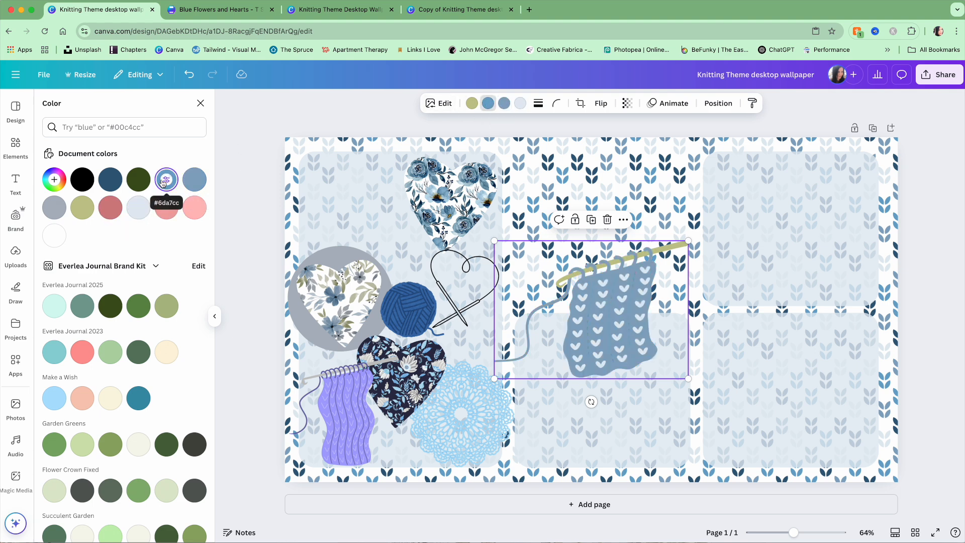
left_click(110, 179)
Shrink the recoloured swatch and move it into the lower middle panel
left_click_drag(688, 242, 582, 316)
left_click_drag(545, 352, 355, 201)
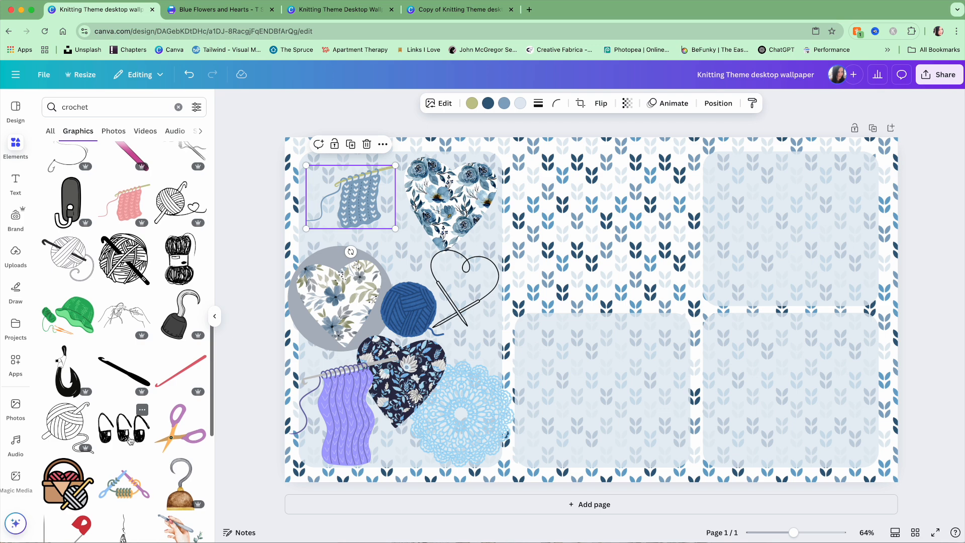
scroll(129, 440, "down", 6)
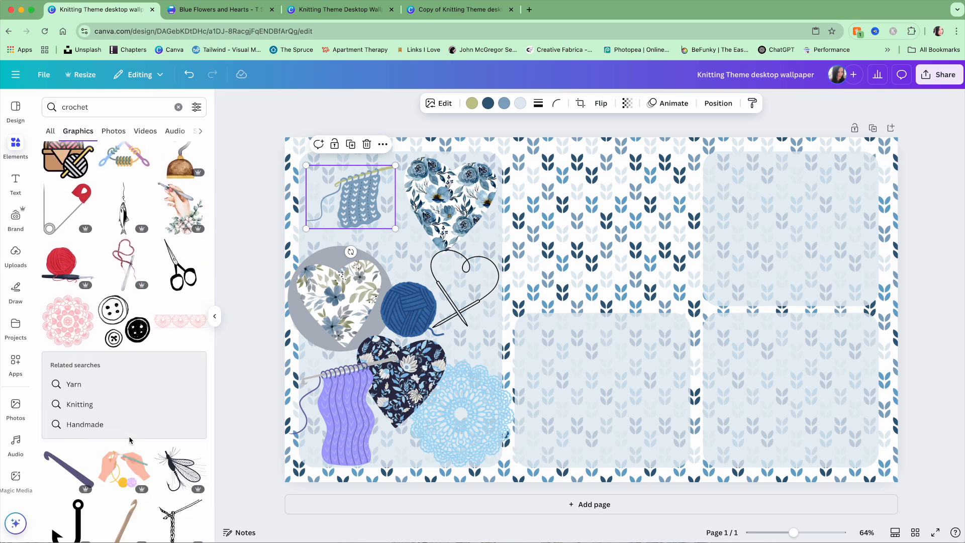
left_click_drag(370, 198, 628, 394)
Add the pink crochet doily from the "crochet" graphics and place it at a reduced size in the left panel beside the rose heart
left_click(71, 320)
left_click_drag(592, 307, 361, 207)
left_click_drag(430, 279, 383, 231)
Replace the doily's pink and cream using the purple knitting's photo colours, and shrink and shift the doily slightly upward
left_click(487, 103)
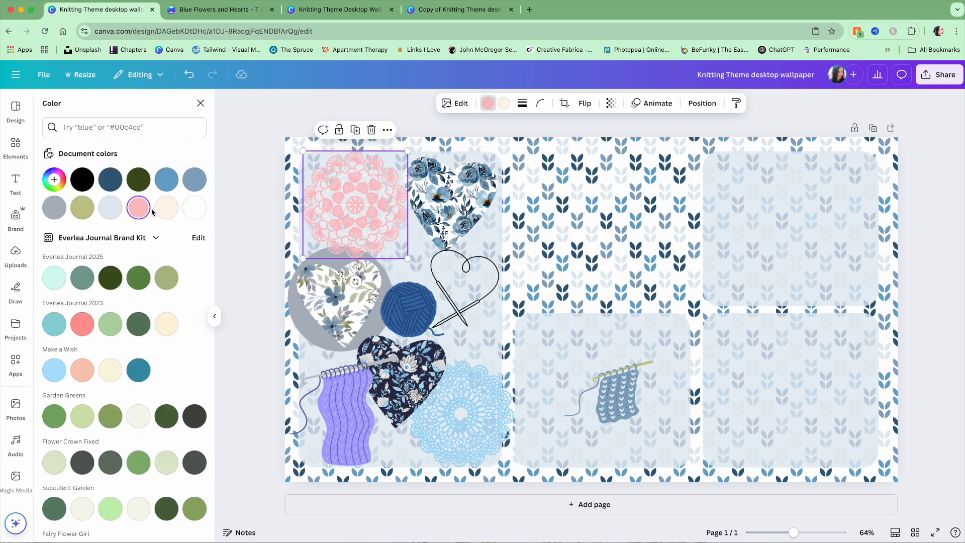
scroll(152, 341, "down", 6)
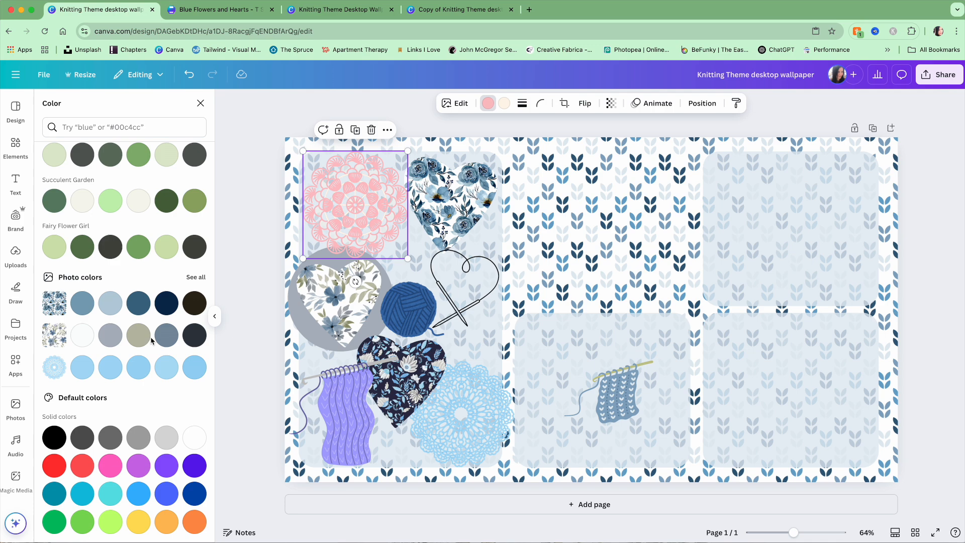
left_click(191, 278)
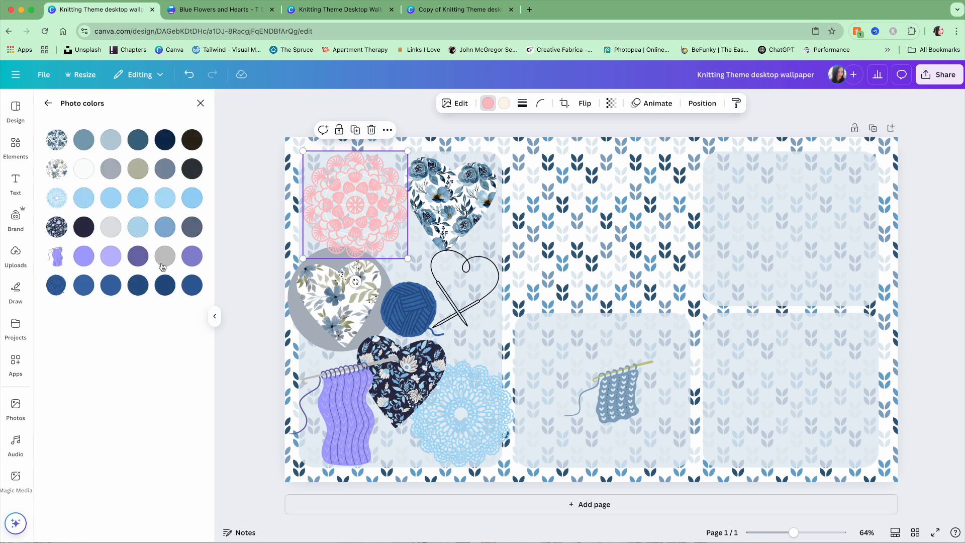
left_click(192, 256)
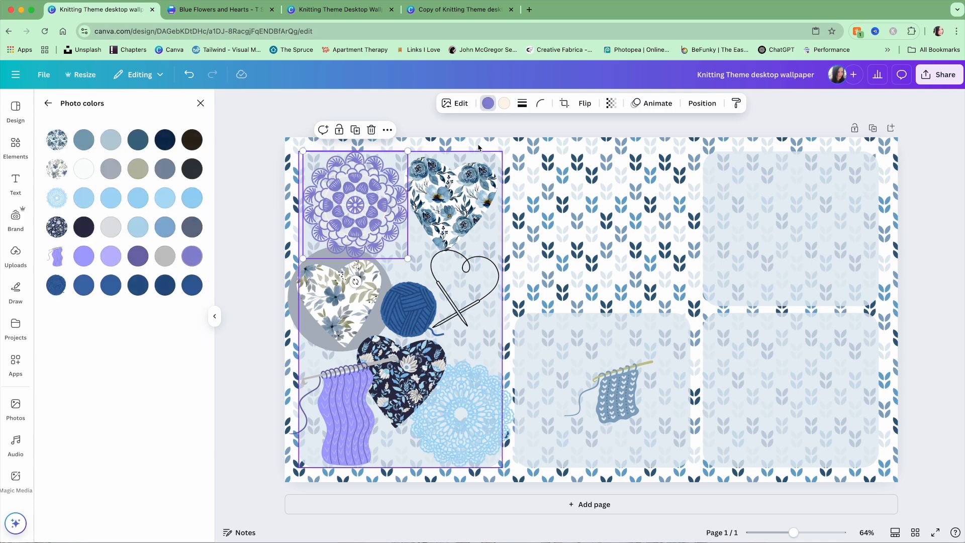
left_click(505, 104)
left_click(192, 256)
left_click_drag(303, 259, 319, 246)
left_click_drag(363, 196, 368, 189)
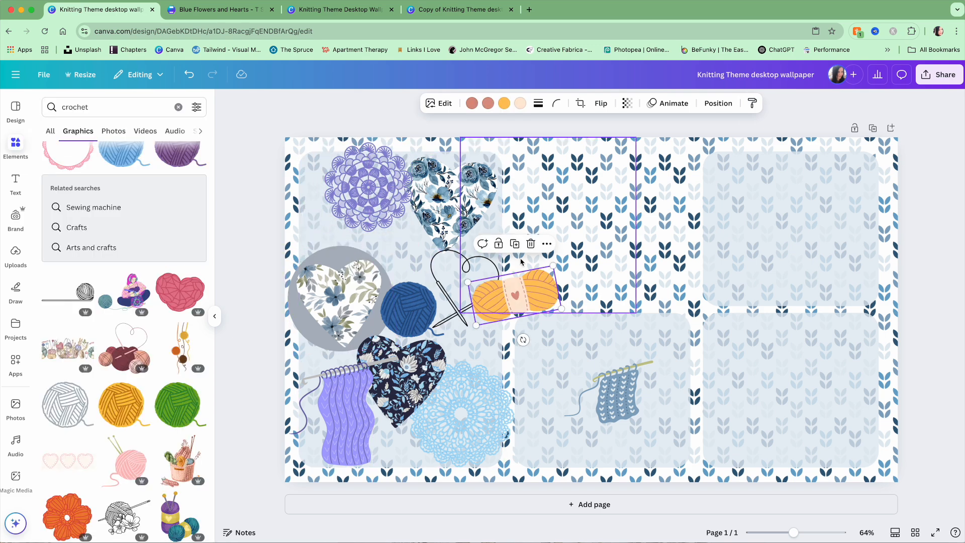
Place the yellow yarn skein below the purple doily and recolour its yarn #e3ebf2 and both reds #88a9c3
left_click_drag(526, 297, 342, 227)
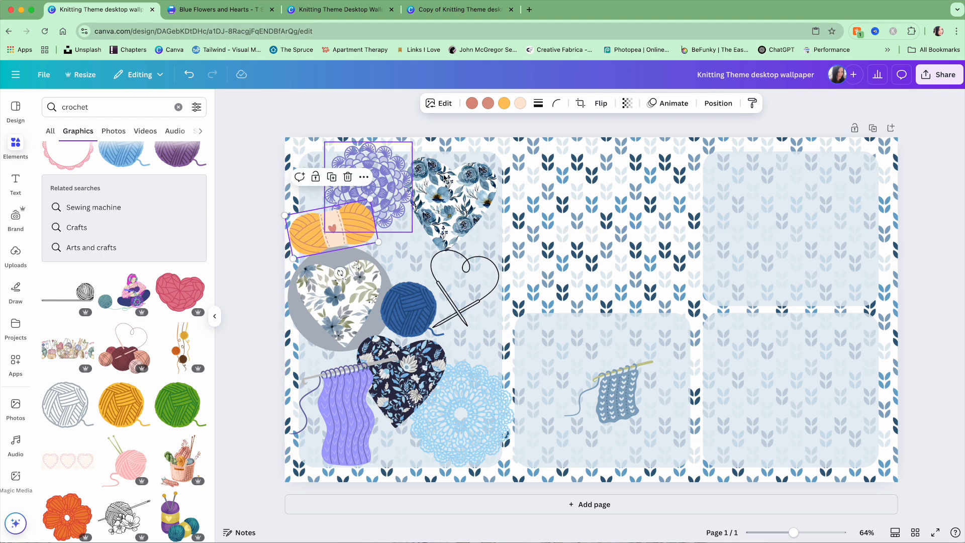
left_click(505, 104)
left_click(195, 208)
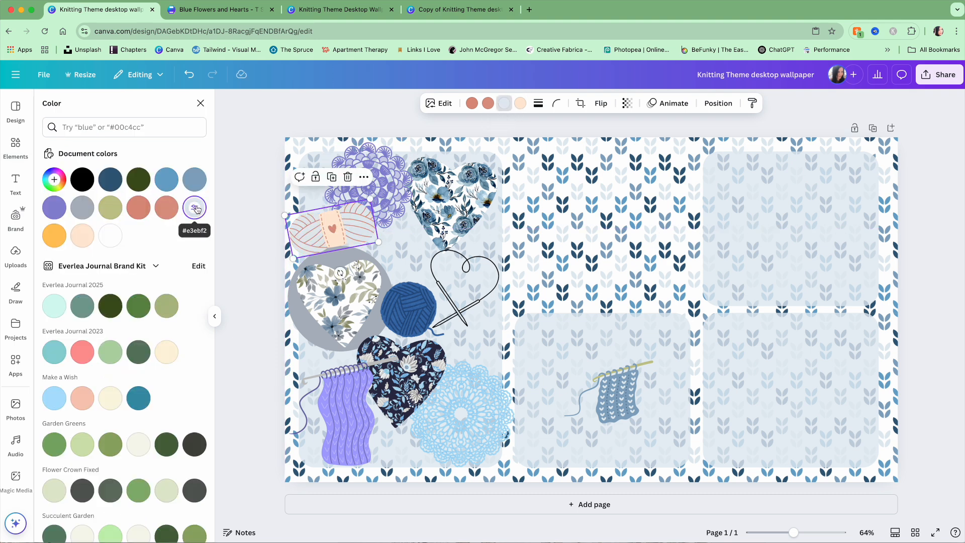
left_click(488, 104)
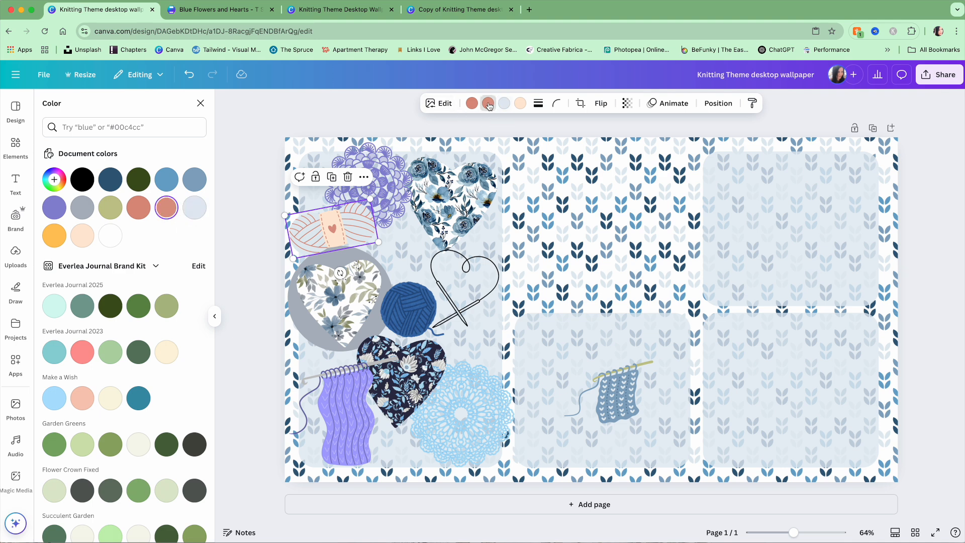
left_click(194, 181)
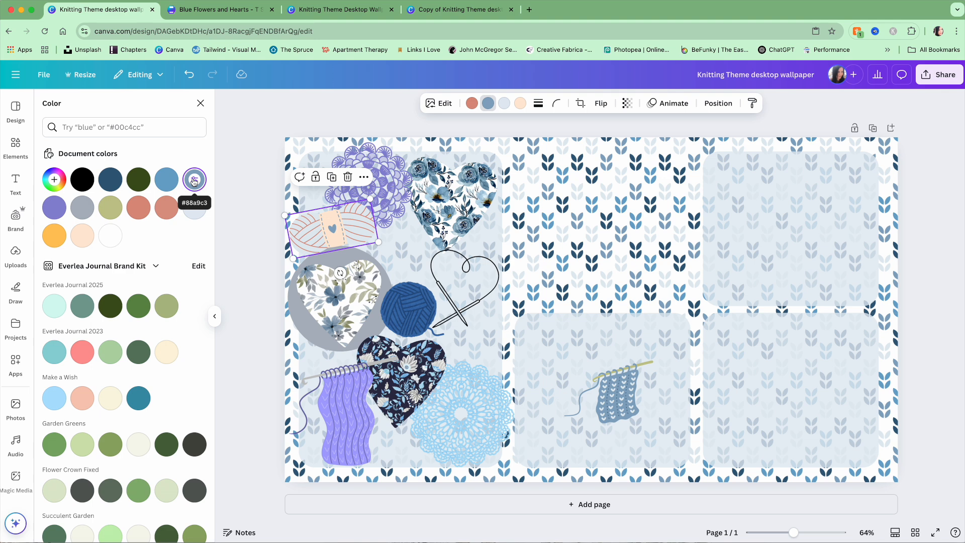
left_click(472, 103)
left_click(194, 181)
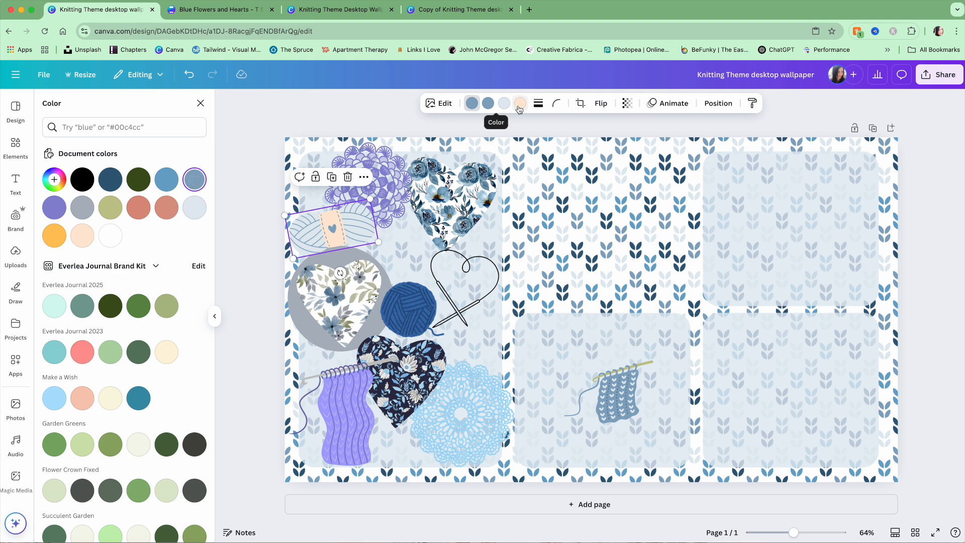
left_click(253, 113)
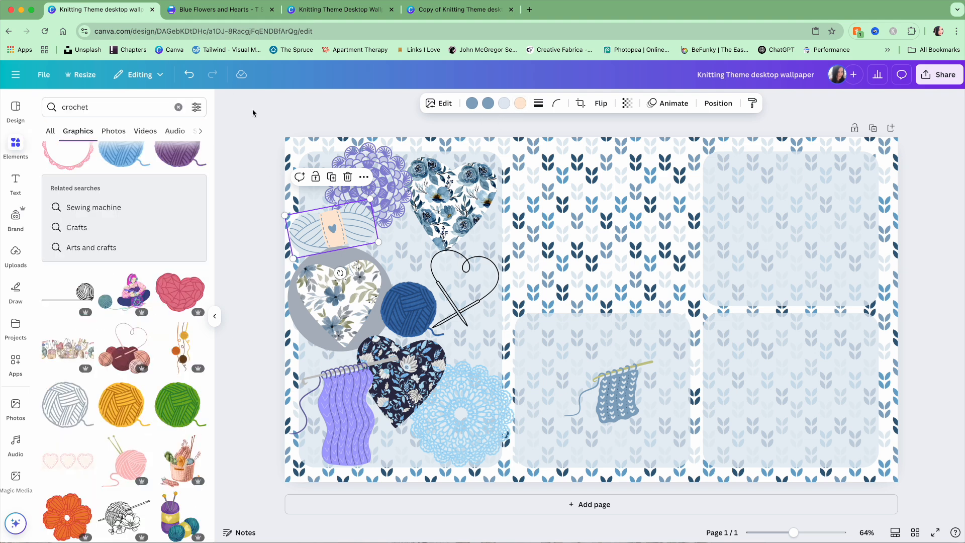
Try #adb6c0 and #6da7cc as the skein's yarn colour and return it to #e3ebf2
left_click(306, 243)
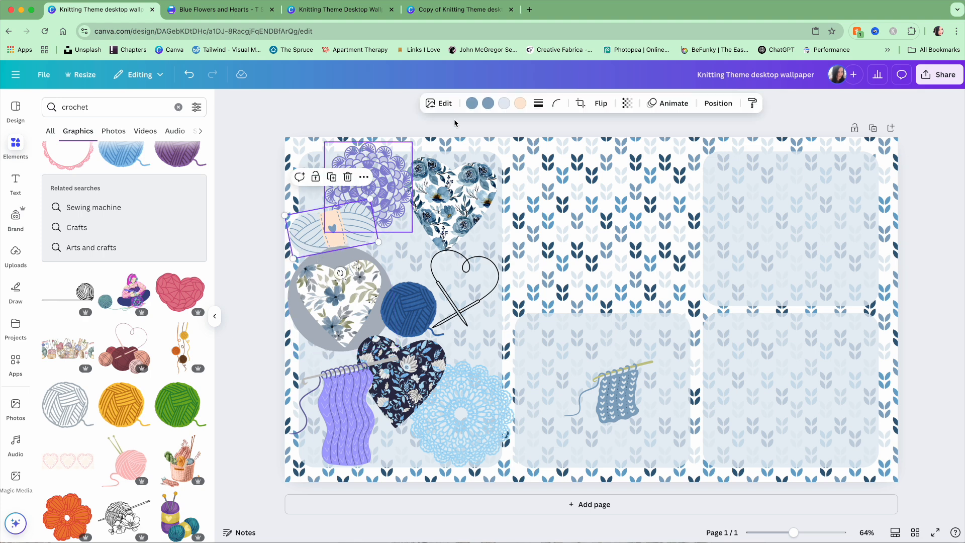
left_click(504, 103)
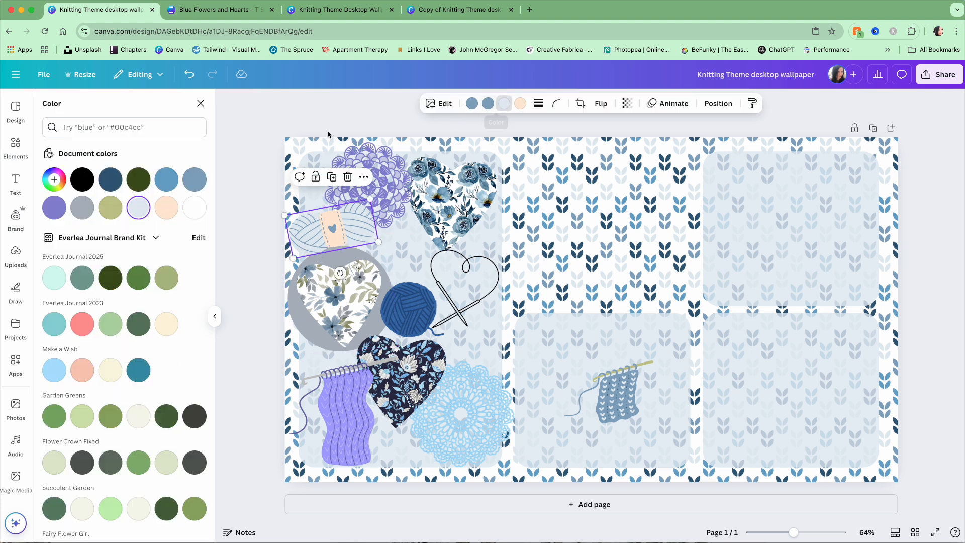
left_click(82, 209)
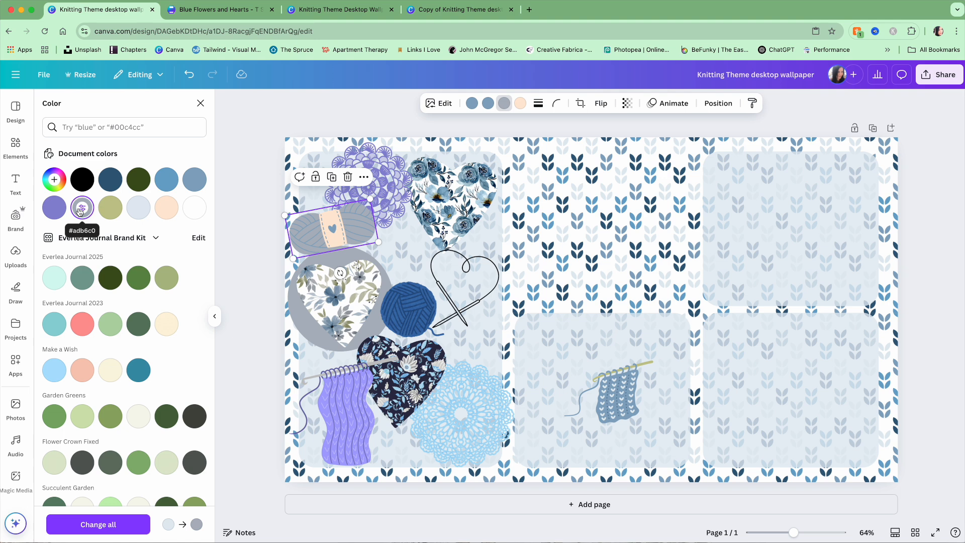
left_click(137, 208)
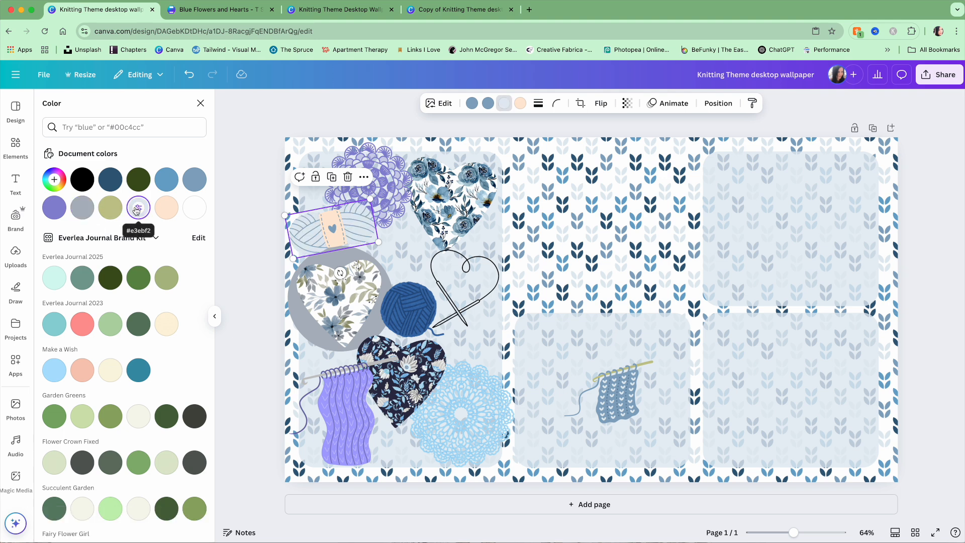
left_click(167, 180)
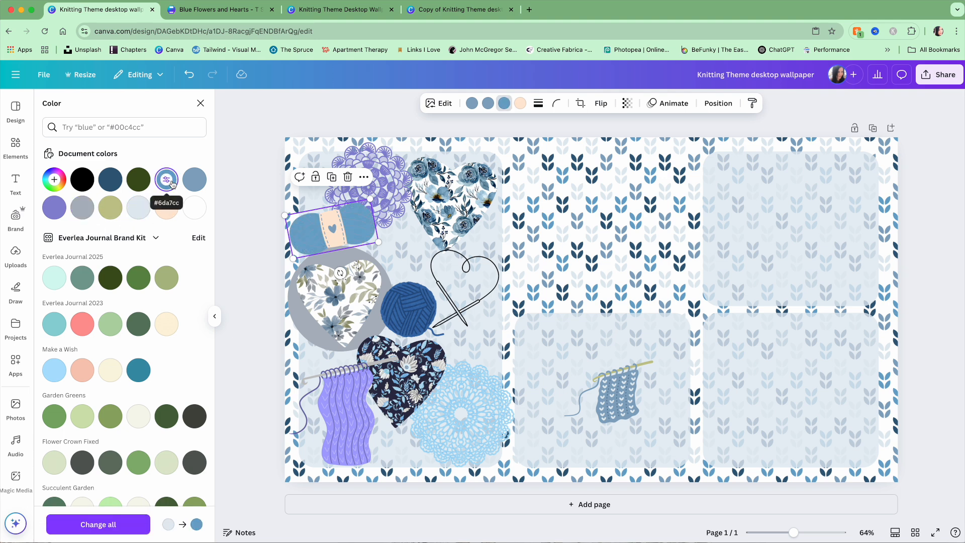
left_click(140, 212)
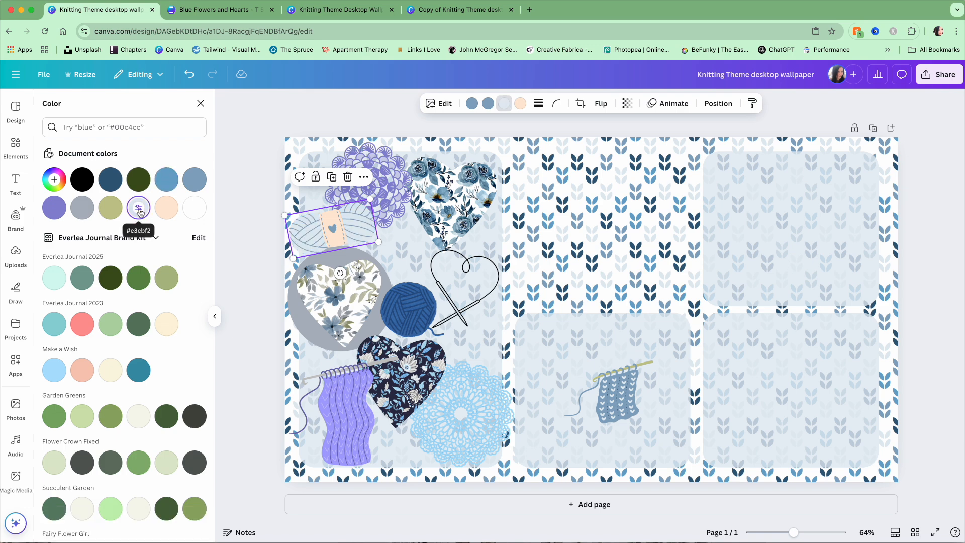
Compare photo colours on the skein's yarn and apply the pale grey-blue from the blue rose heart
scroll(140, 213, "down", 6)
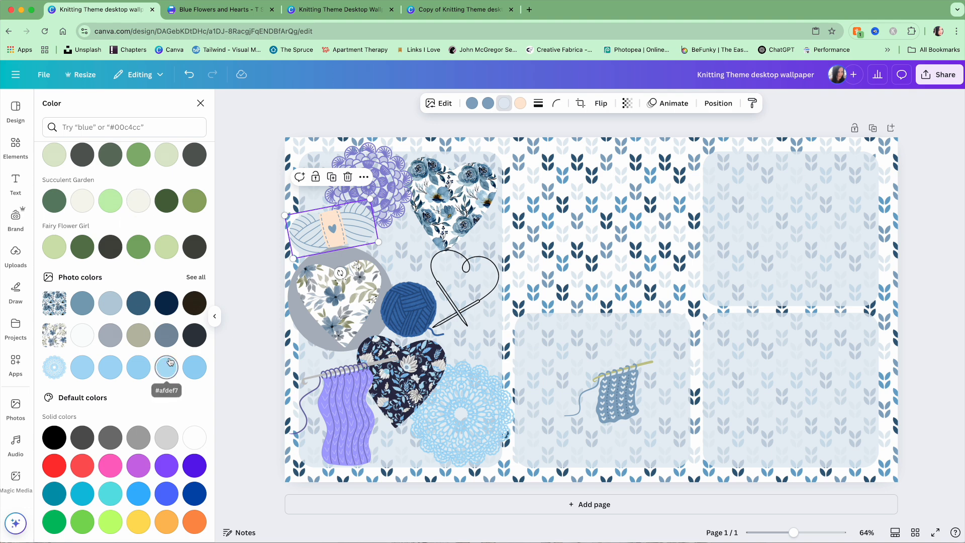
left_click(112, 305)
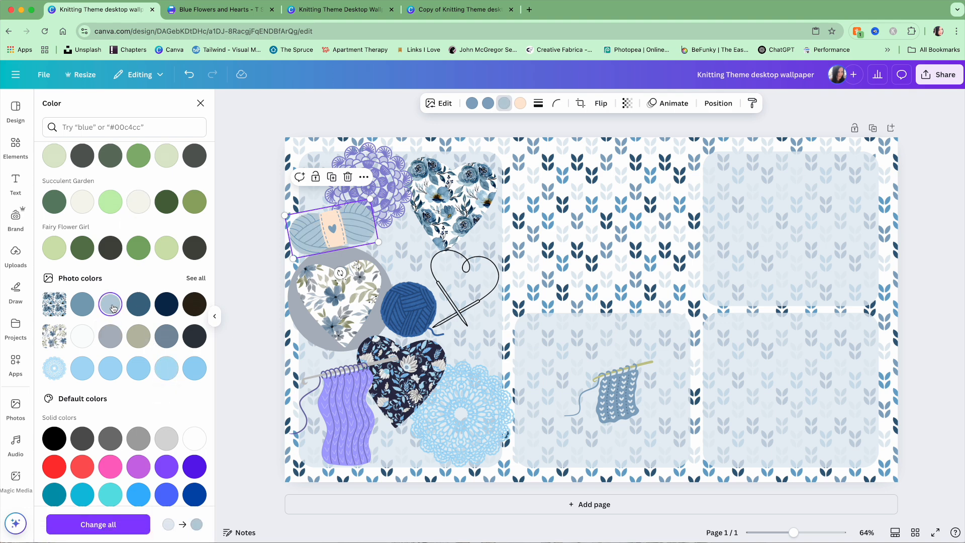
left_click(196, 279)
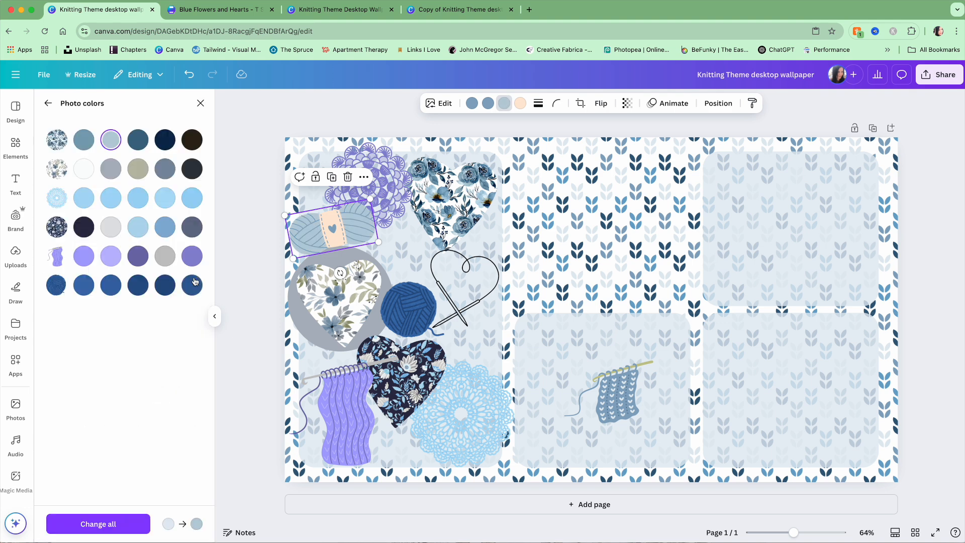
left_click(112, 229)
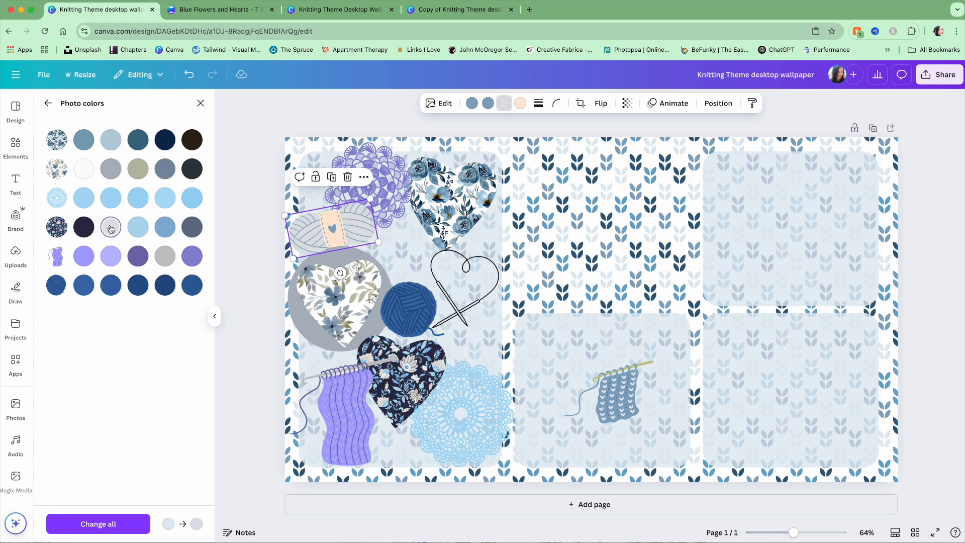
left_click(111, 169)
left_click(111, 140)
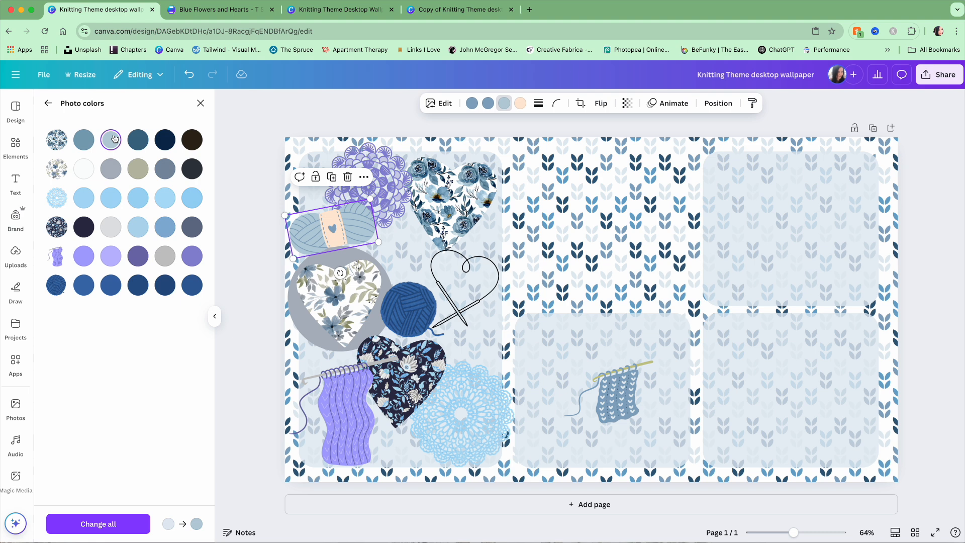
left_click(247, 130)
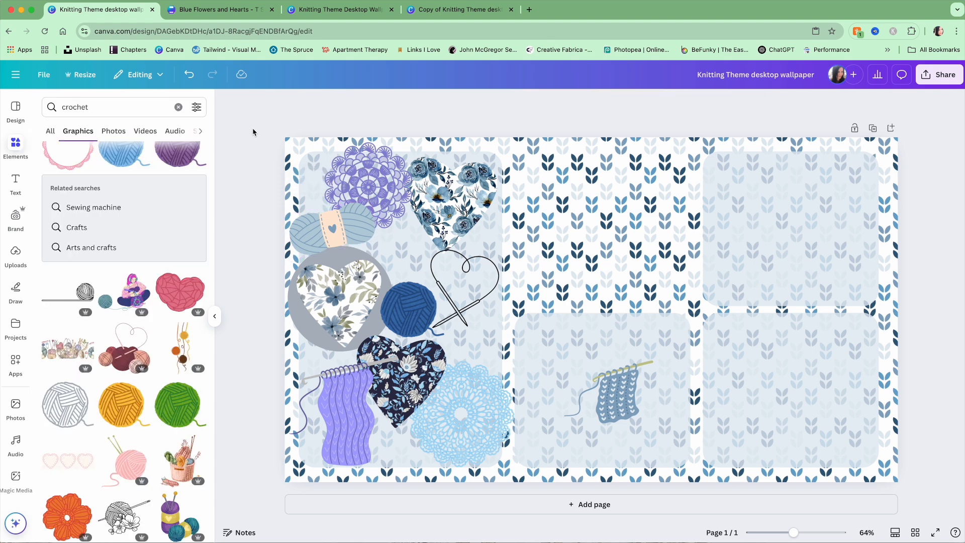
Rotate the recoloured skein slightly and position it between the purple doily and the circular floral heart
mouse_move(360, 234)
left_mouse_down()
mouse_move(416, 250)
mouse_move(361, 220)
left_mouse_up()
left_click(937, 203)
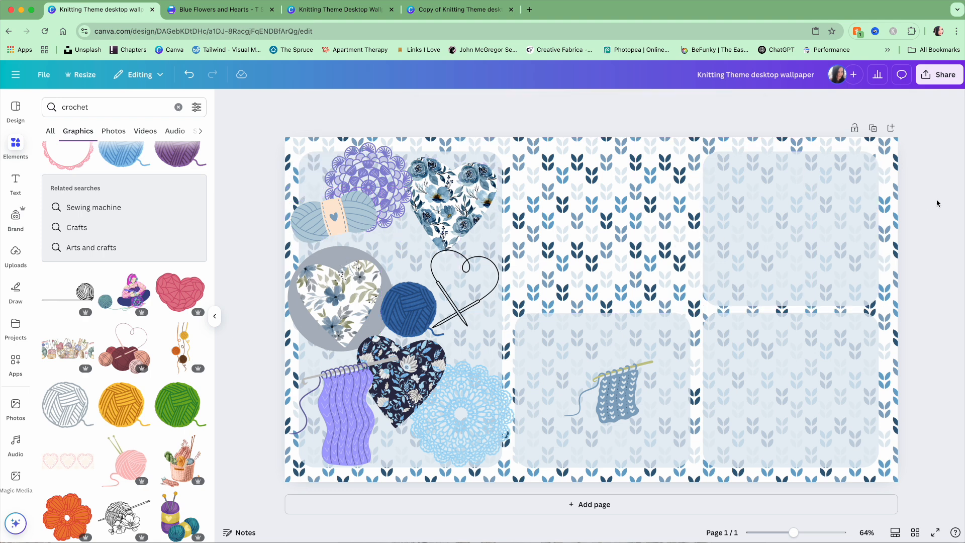
left_click(356, 208)
left_click_drag(342, 260, 338, 261)
left_click_drag(334, 217, 340, 223)
left_click(242, 199)
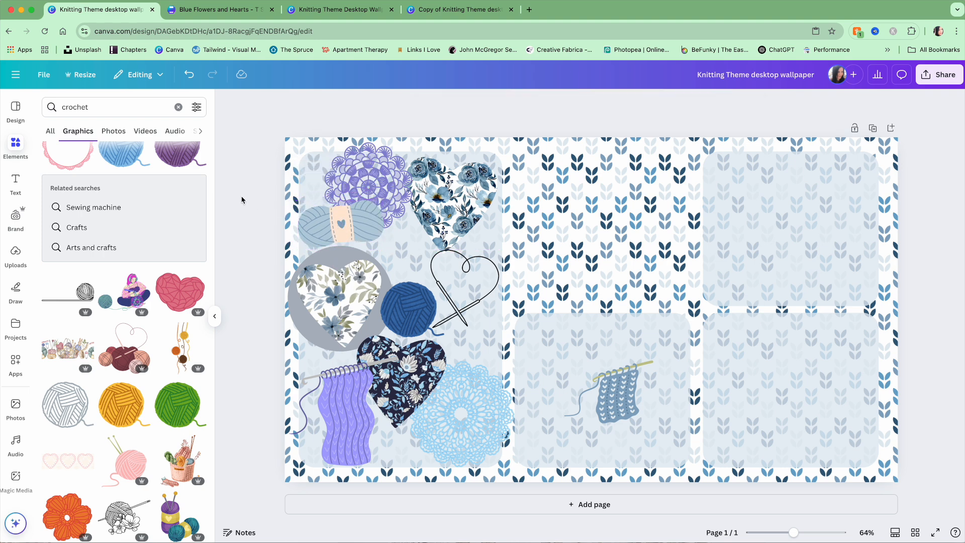
Move the skein to the lower middle panel and add the purple heart-label yarn ball, shrunk, below the doily
scroll(100, 352, "down", 5)
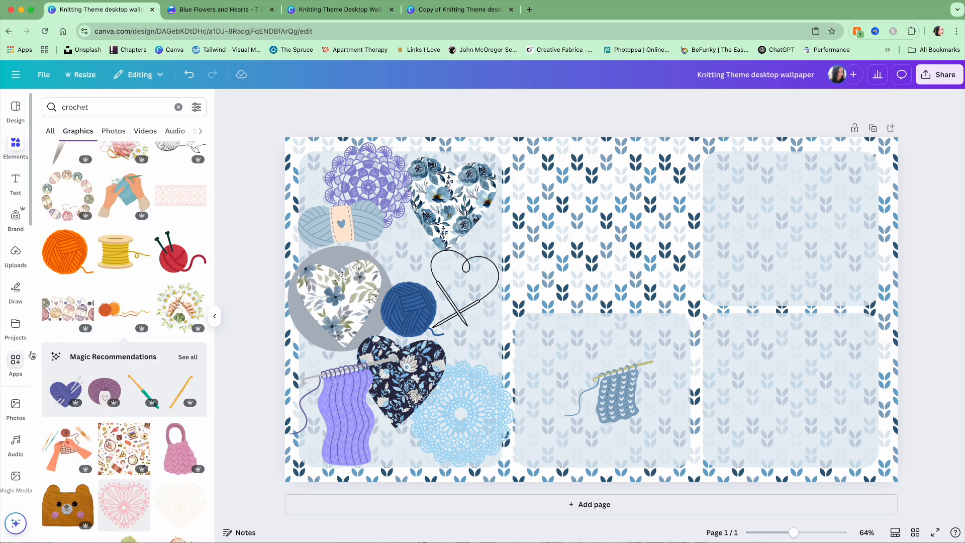
left_click_drag(342, 223, 610, 423)
left_click(103, 394)
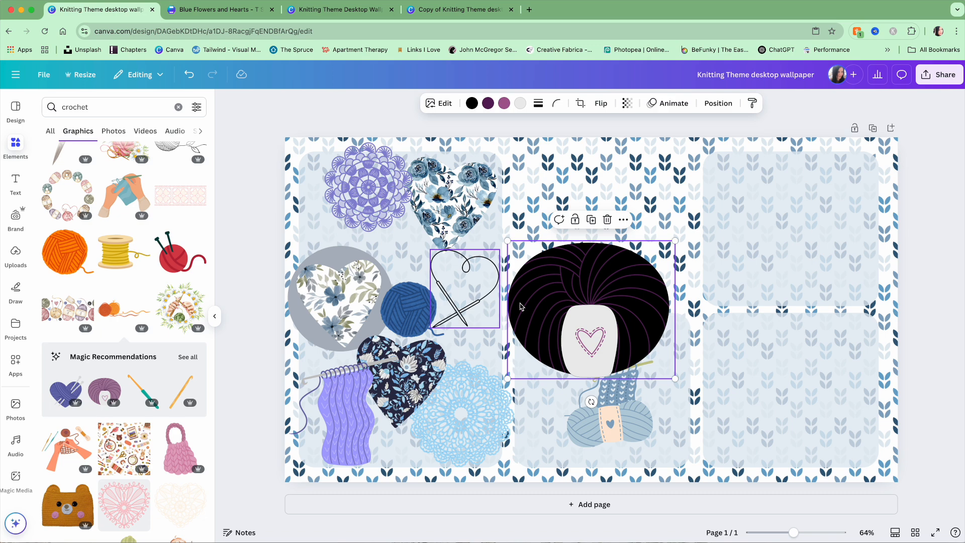
left_click_drag(675, 378, 582, 320)
left_click_drag(548, 282, 342, 228)
left_click_drag(301, 188, 327, 226)
Try the blue yarn ball and heart-shaped needles higher up, and set them back side by side with the needles slightly further right
left_click_drag(408, 308, 400, 258)
left_click(465, 295)
left_click_drag(465, 294, 480, 253)
left_click_drag(409, 268, 420, 317)
left_click_drag(475, 253, 466, 292)
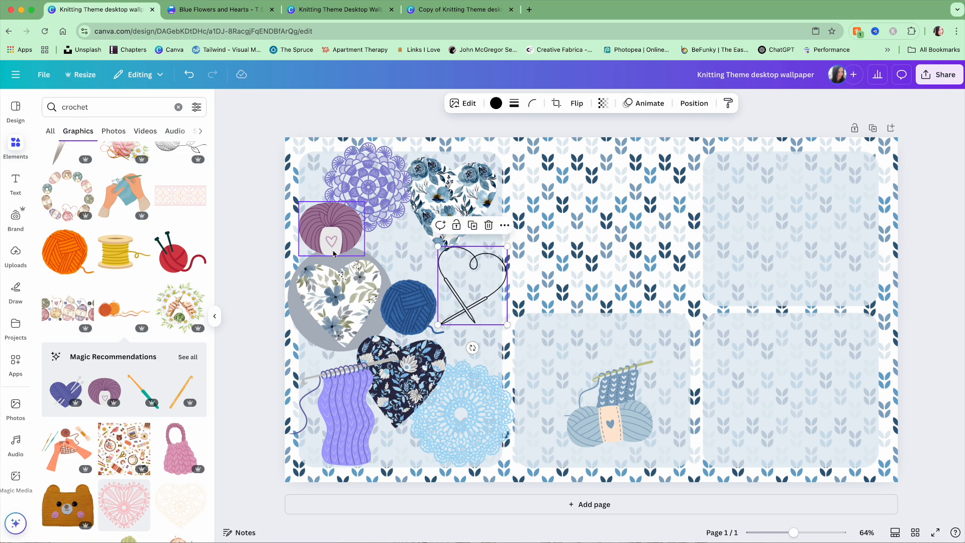
Browse more crochet graphics and move the purple heart-label yarn ball below the heart-shaped needles
scroll(123, 274, "down", 1)
scroll(123, 275, "down", 1)
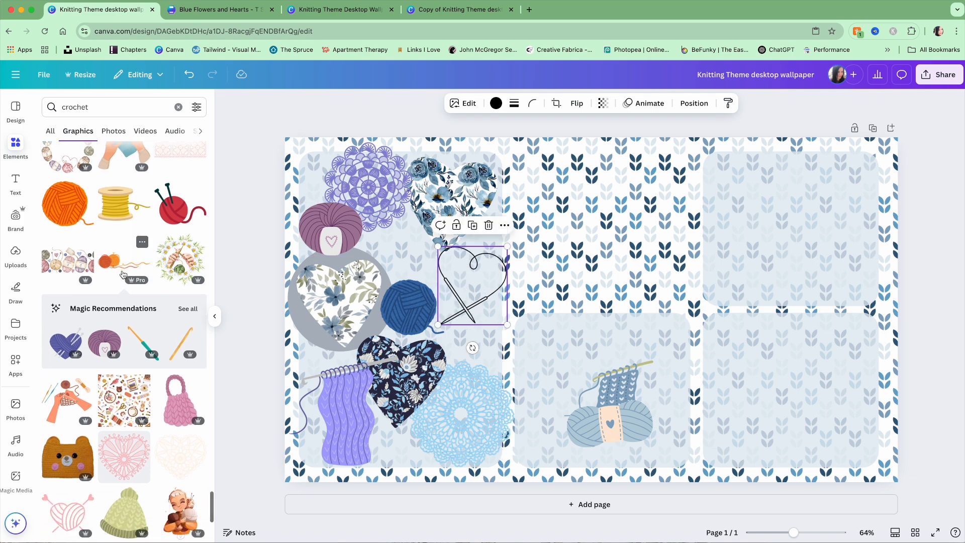
scroll(124, 274, "down", 3)
scroll(124, 274, "down", 5)
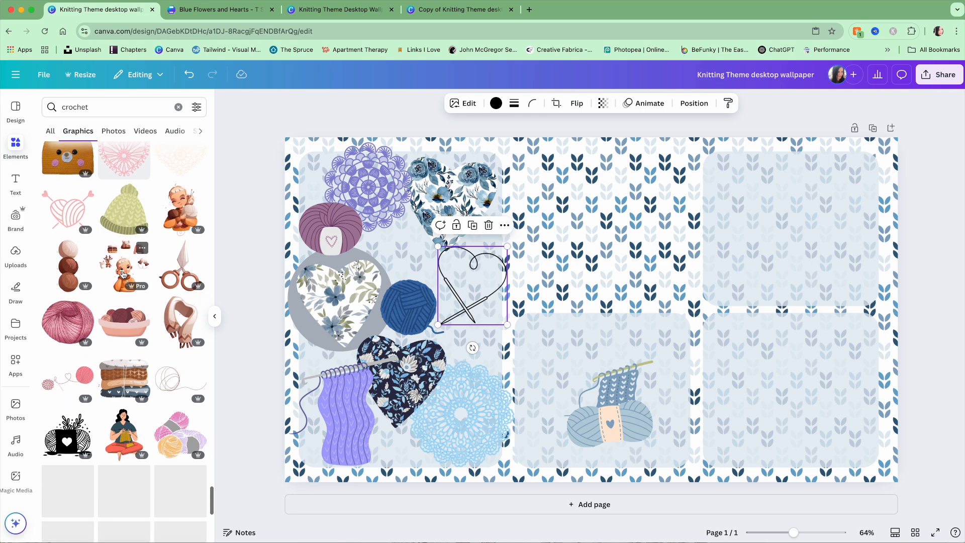
scroll(123, 274, "down", 2)
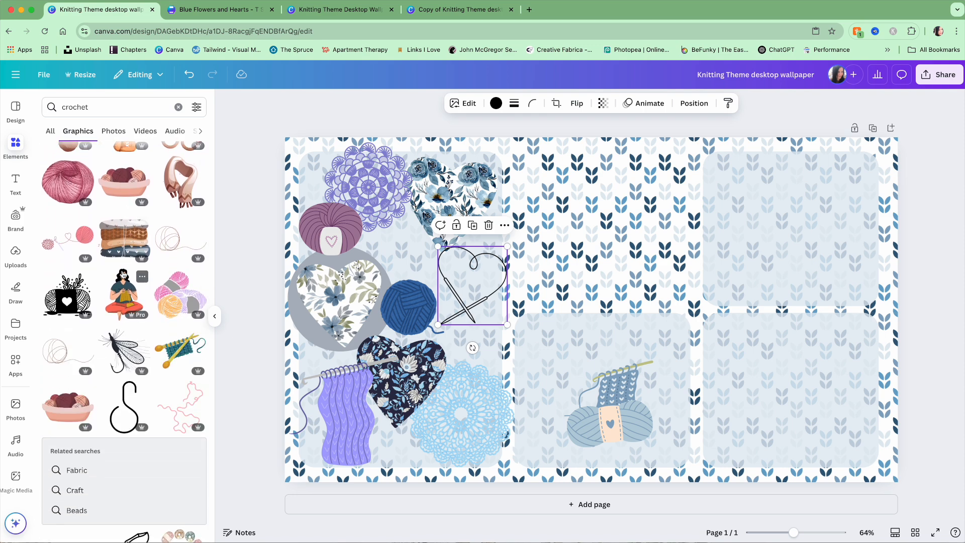
left_click_drag(322, 239, 467, 348)
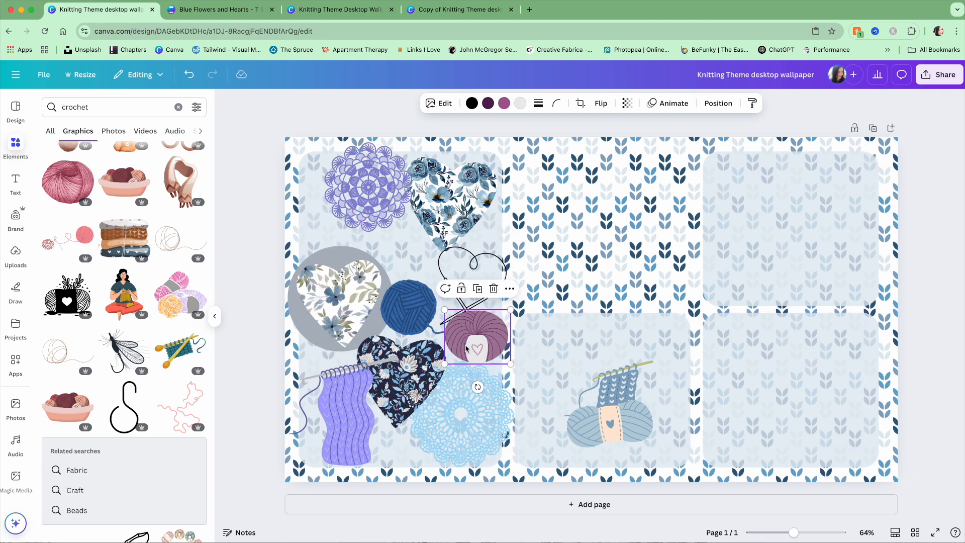
Add the pink yarn ball with a trailing crochet motif, flip it horizontally, and fit it at a smaller size below the purple doily
left_click(70, 244)
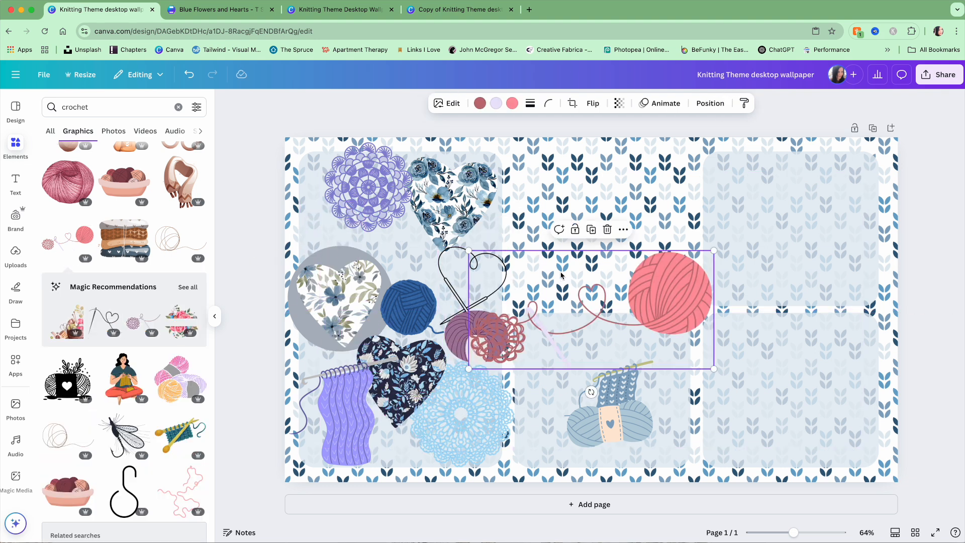
left_click(593, 103)
left_click(595, 129)
left_click_drag(714, 369, 669, 350)
left_click_drag(471, 286, 433, 258)
left_click_drag(322, 226, 319, 246)
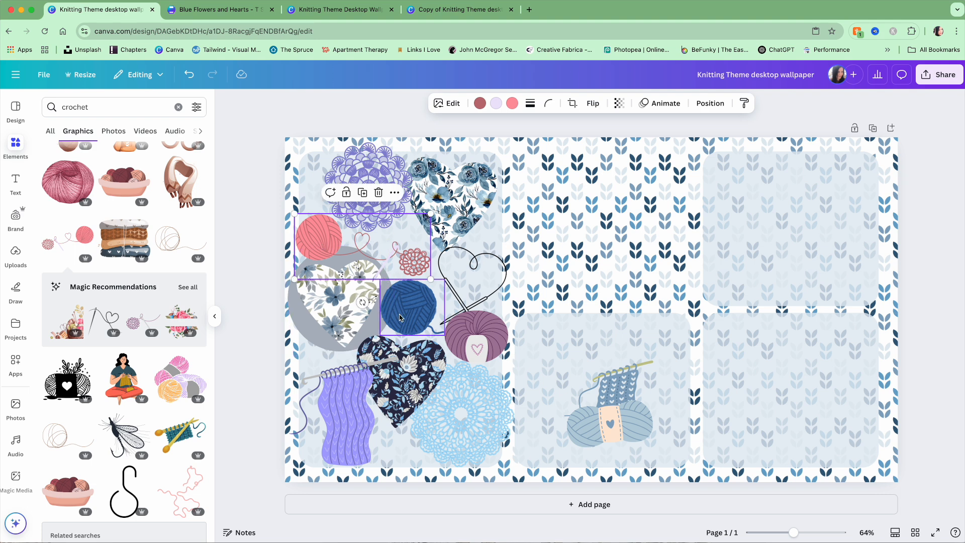
Bring the heart-shaped needles to the front and move them slightly higher above the purple heart-label yarn ball
left_click(459, 294)
left_click(505, 225)
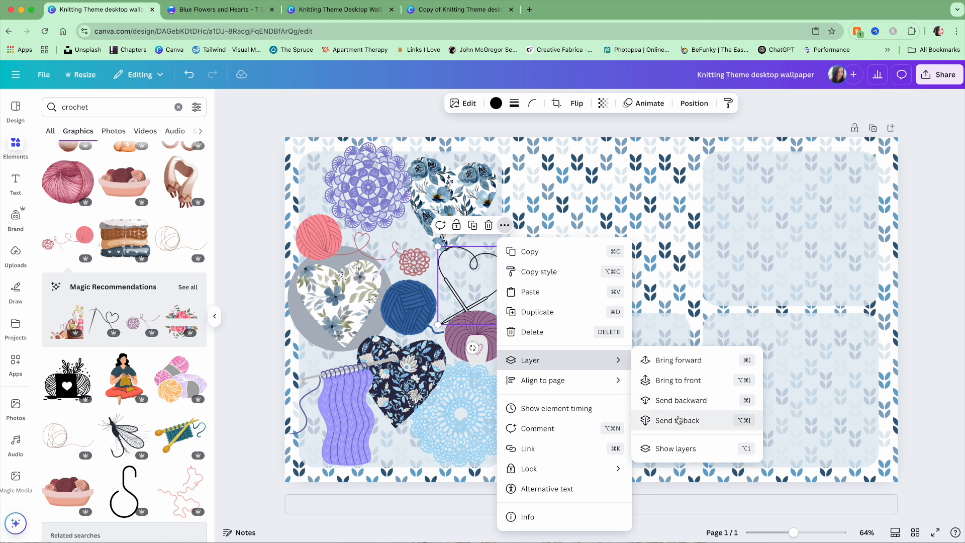
left_click(668, 380)
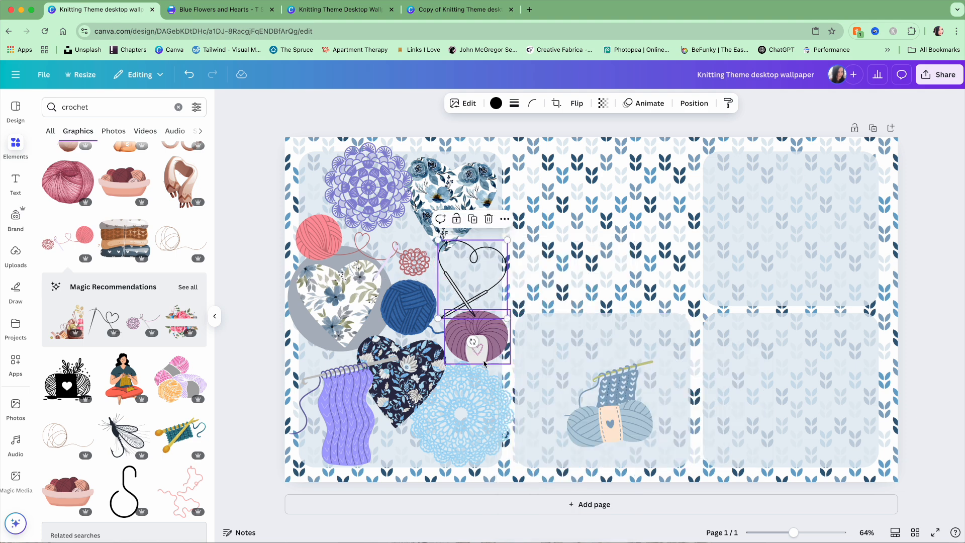
Try pale lavender #ede6fc for the magenta parts of the heart-label yarn ball, and undo it
left_click(475, 334)
left_click(504, 103)
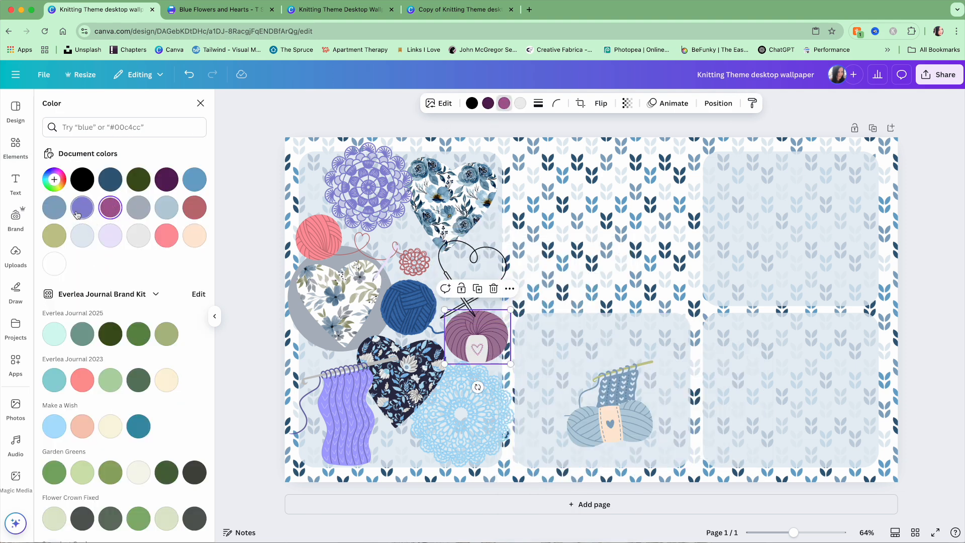
left_click(110, 236)
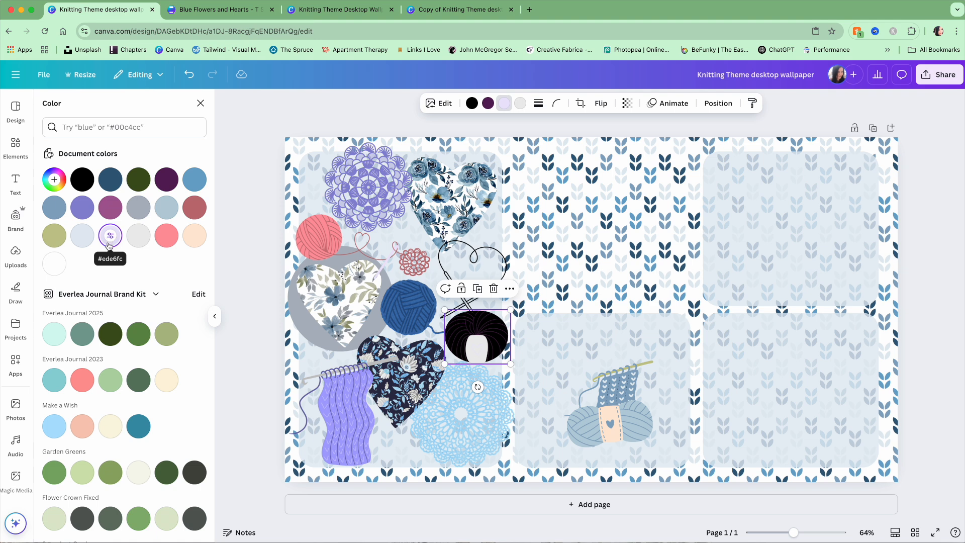
left_click(110, 243)
left_click(189, 74)
Recolour the dark purple and black parts of the heart-label yarn ball to violet #8c88d4
left_click(488, 104)
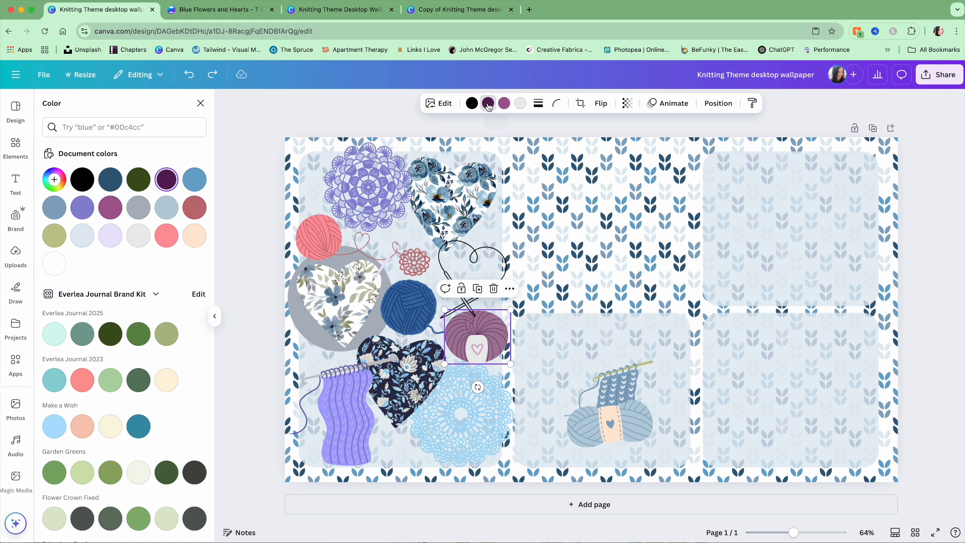
left_click(82, 208)
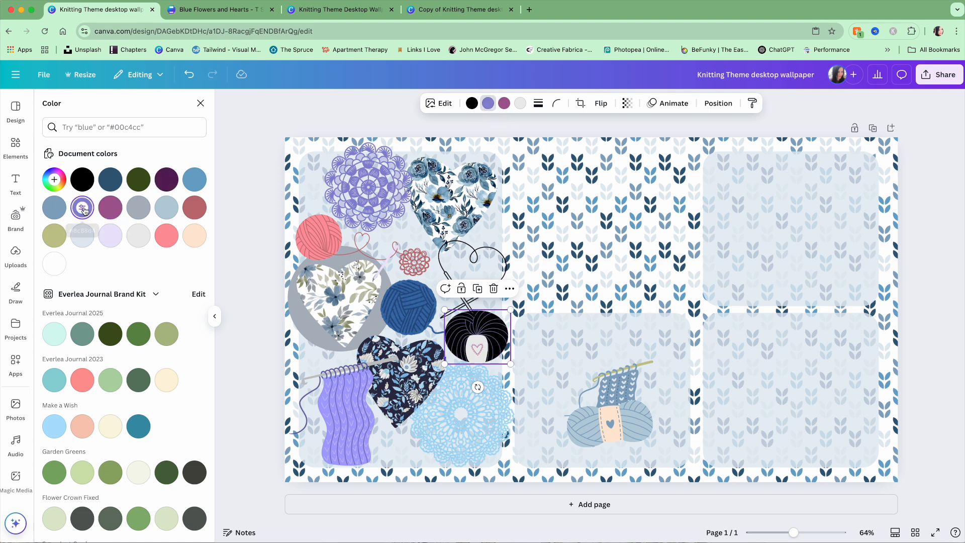
left_click(472, 103)
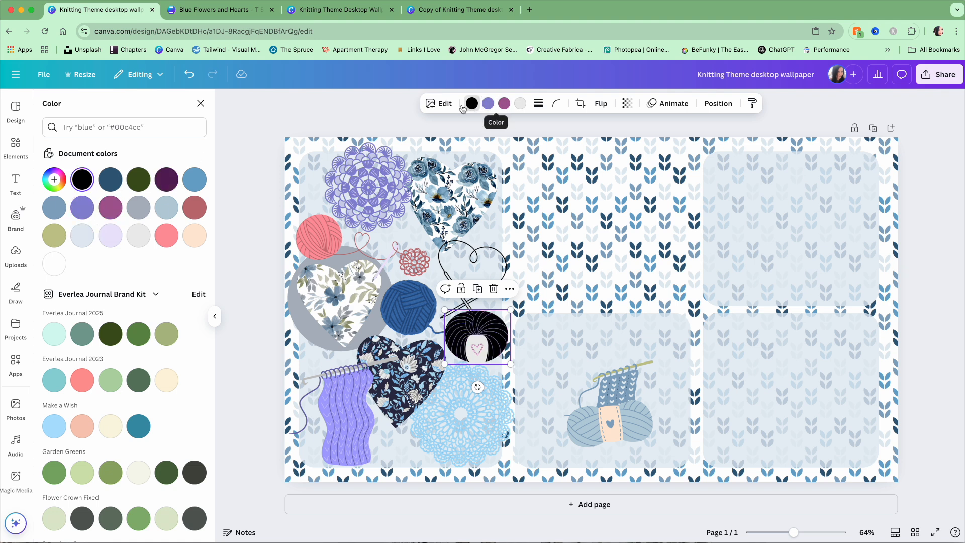
left_click(110, 236)
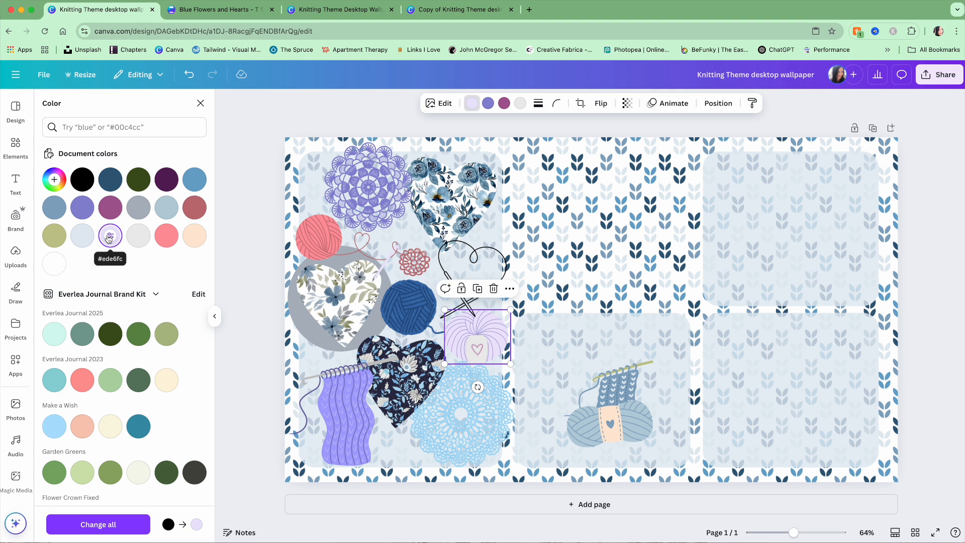
left_click(91, 207)
Set the yarn ball's strand lines to pale lavender #ede6fc and its magenta parts to violet #8c88d4
left_click(492, 106)
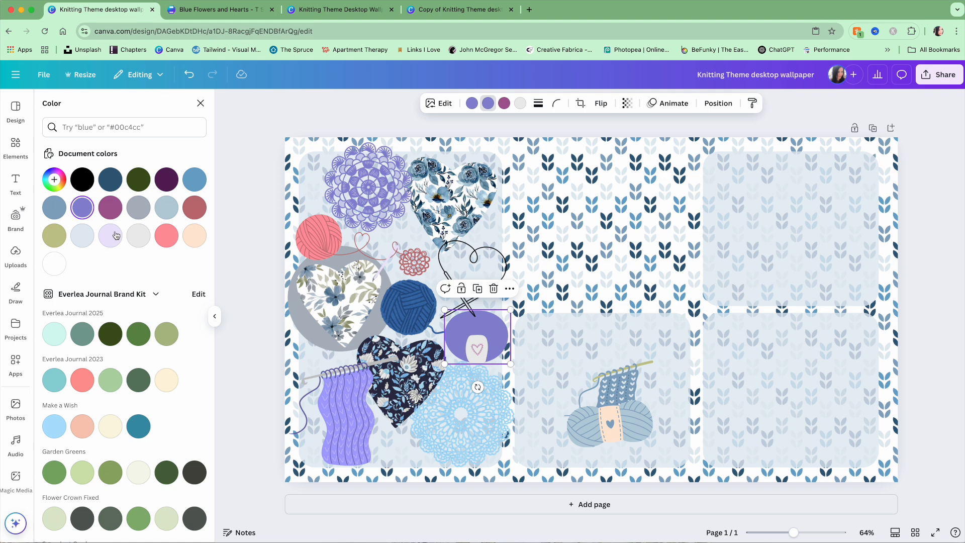
left_click(111, 237)
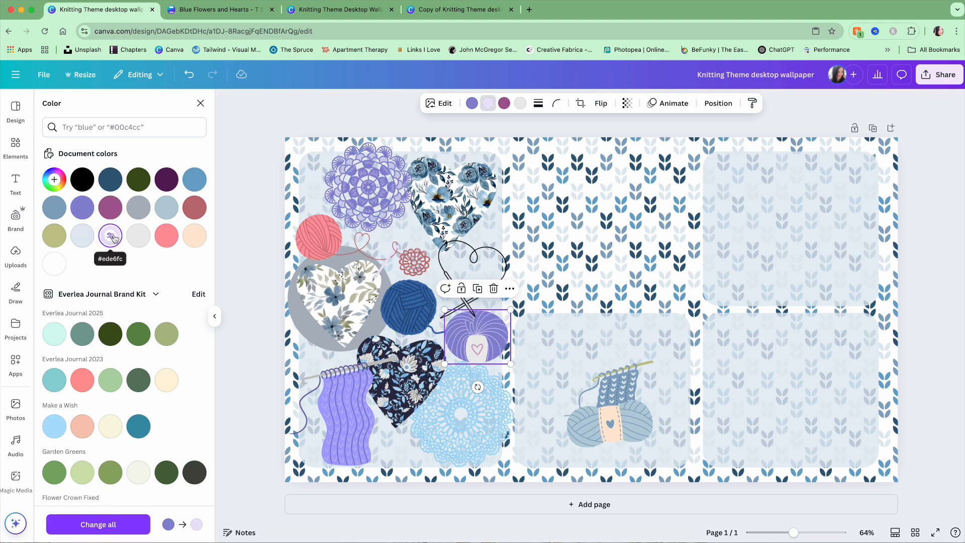
left_click(504, 103)
left_click(87, 207)
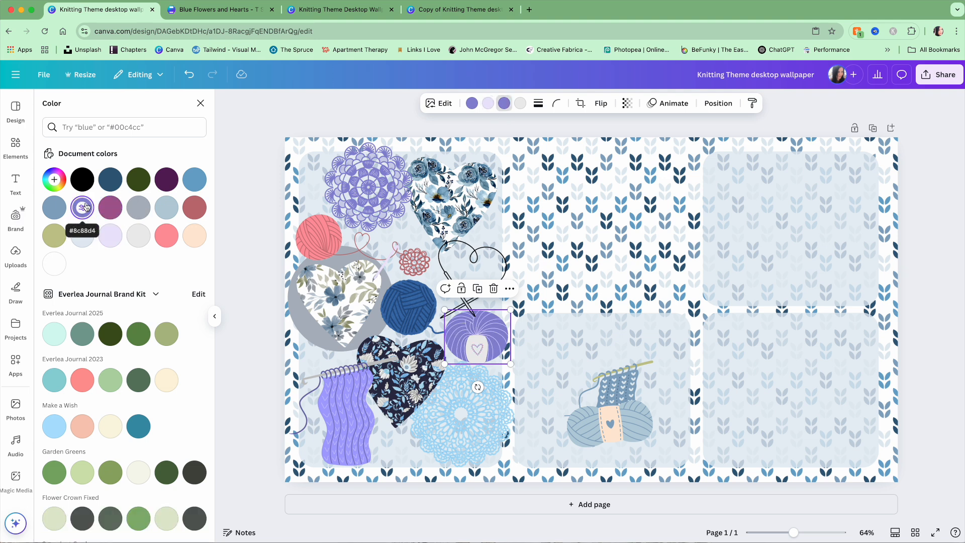
Change the yarn ball's strand lines to a custom muted purple, #AEA4C4
left_click(488, 103)
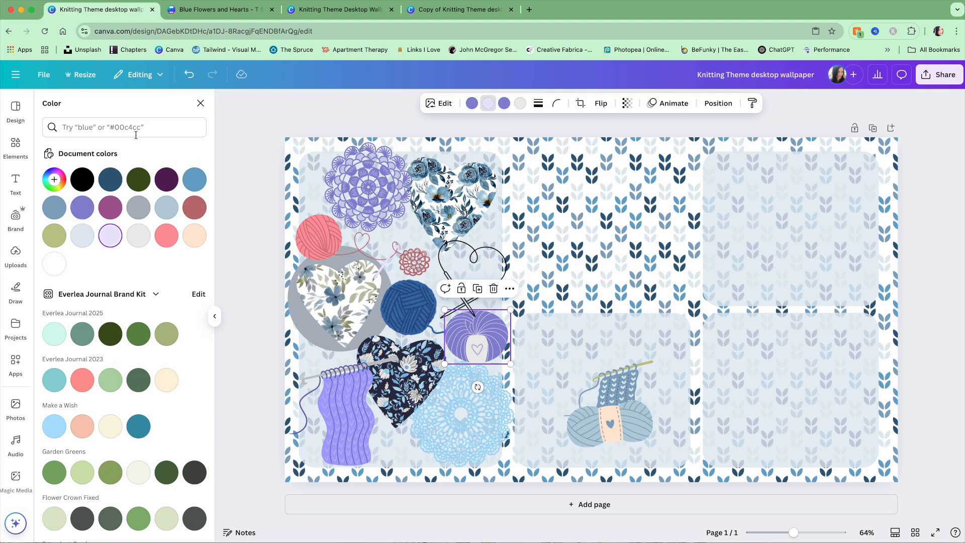
left_click(53, 179)
left_click_drag(63, 213, 74, 218)
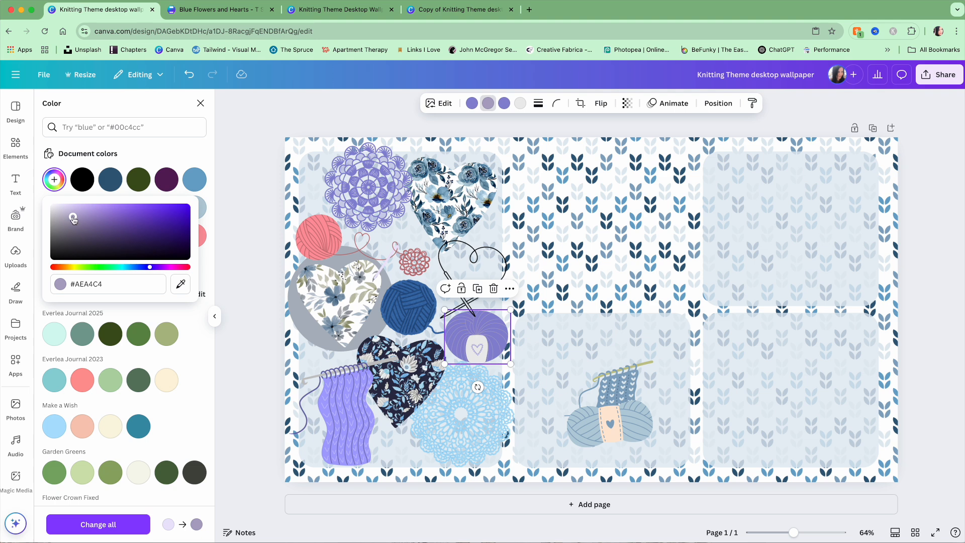
Recolour the pink yarn ball and crochet motif with #88a9c3 for the dark red lines and soft blue-grey for the coral fill
left_click(314, 246)
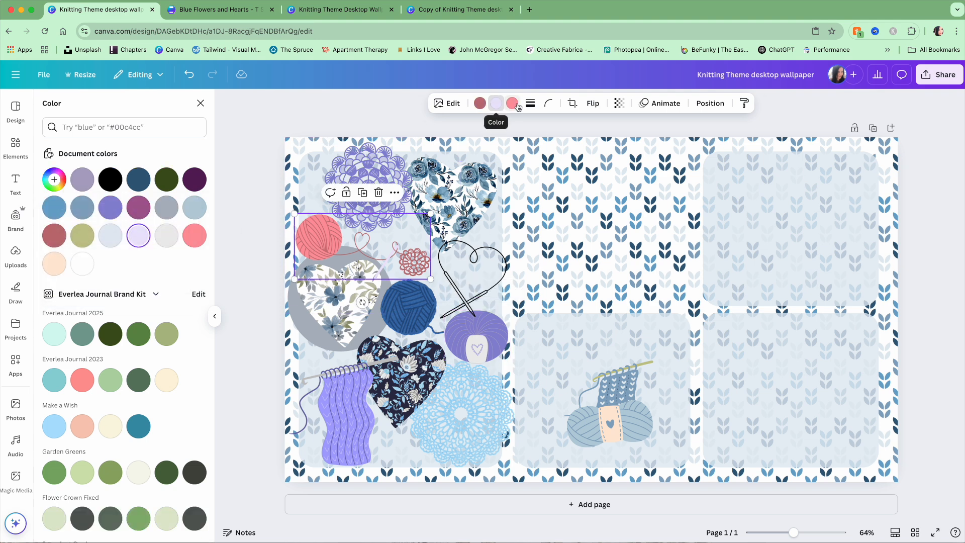
left_click(517, 104)
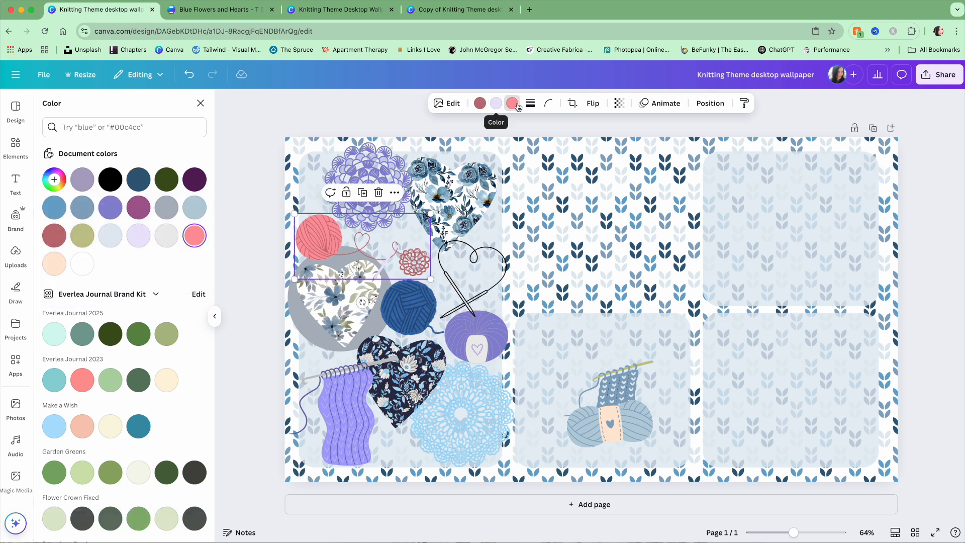
left_click(110, 235)
left_click(480, 103)
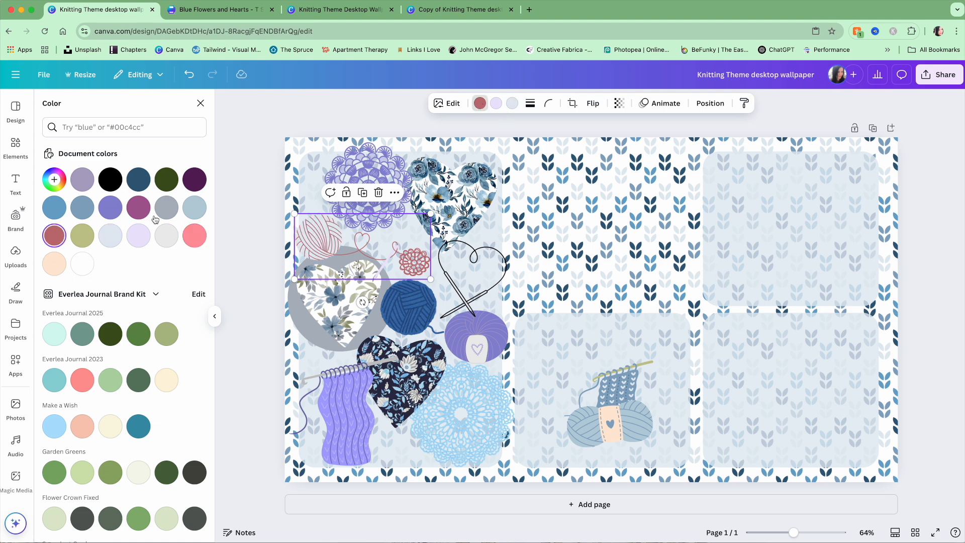
left_click(83, 208)
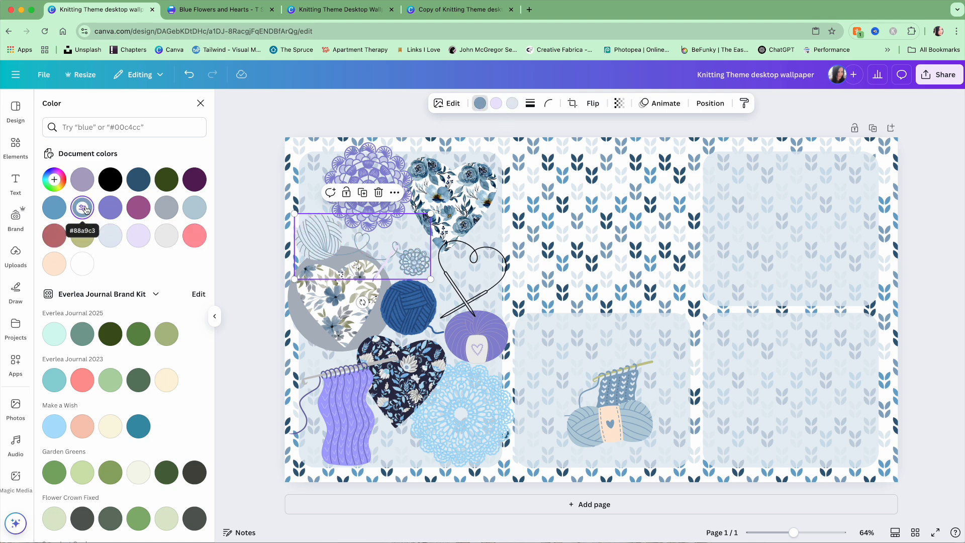
left_click(512, 103)
left_click(195, 208)
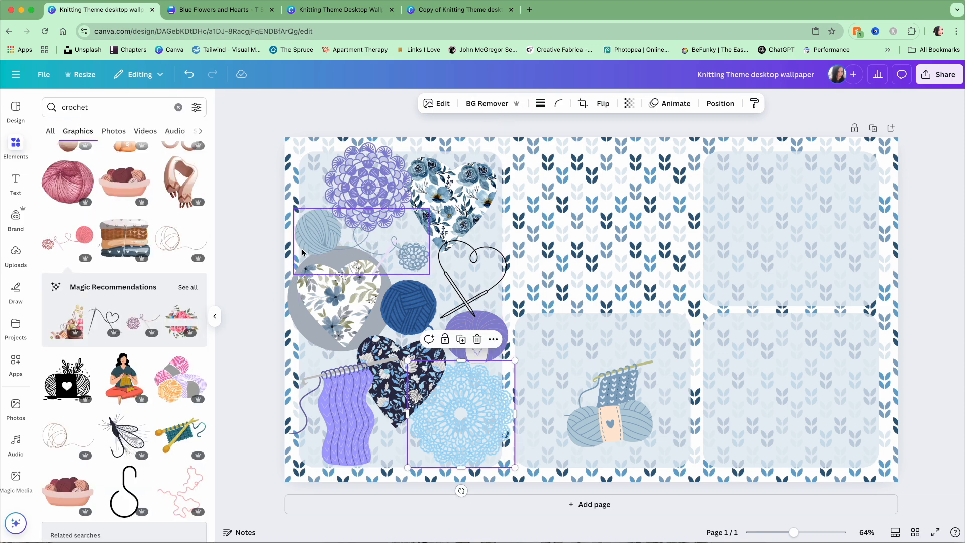
Nudge the recoloured yarn ball and crochet motif graphic slightly left and set its pale lavender crochet hook to muted purple #A59BBB
left_click_drag(314, 246, 314, 246)
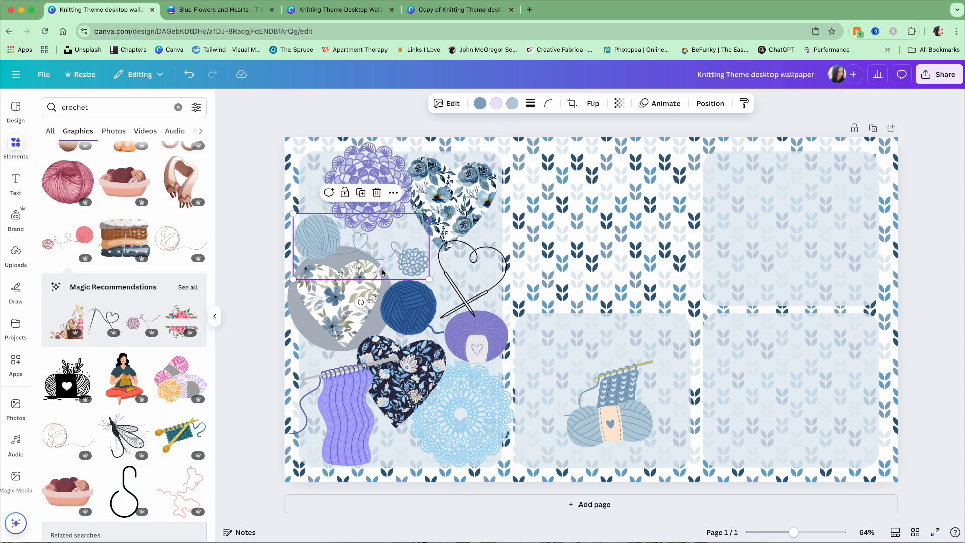
left_click(496, 103)
left_click(54, 179)
left_click(69, 213)
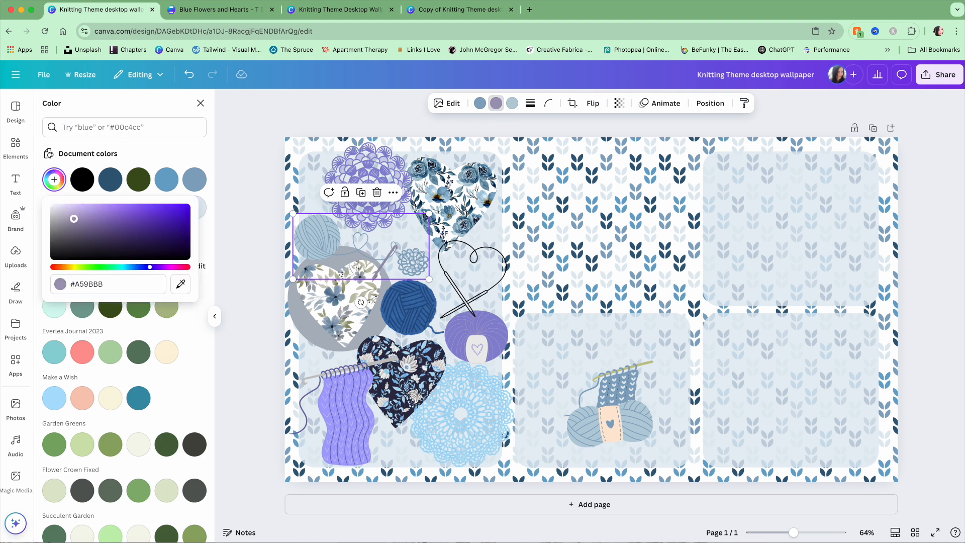
Recolour the black heart-shaped needles to dark blue #345e7d
left_click(476, 299)
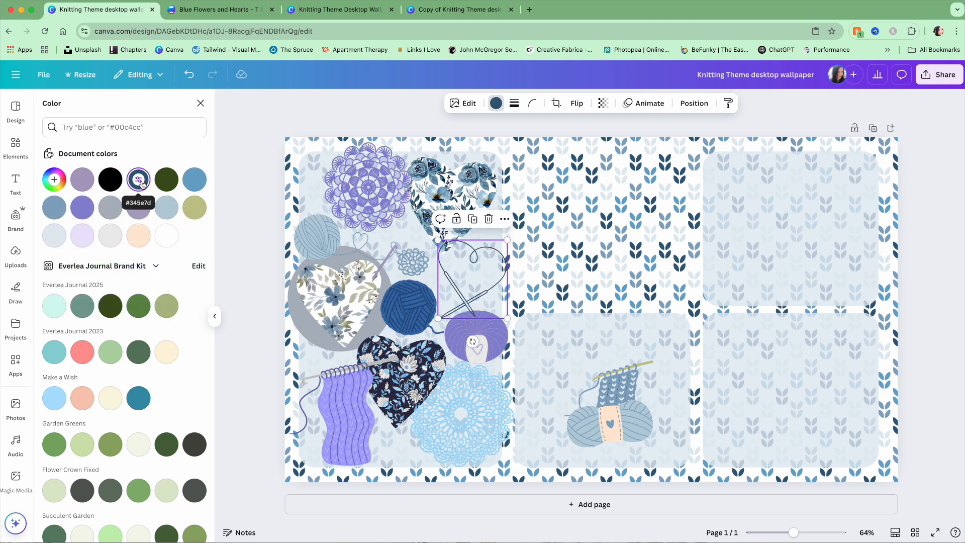
scroll(125, 352, "down", 1)
left_click(360, 204)
left_click_drag(360, 203, 360, 201)
Move the purple heart-label yarn ball to the lower right panel and put the blue skein, tilted, in its place below the needles
left_click(611, 433)
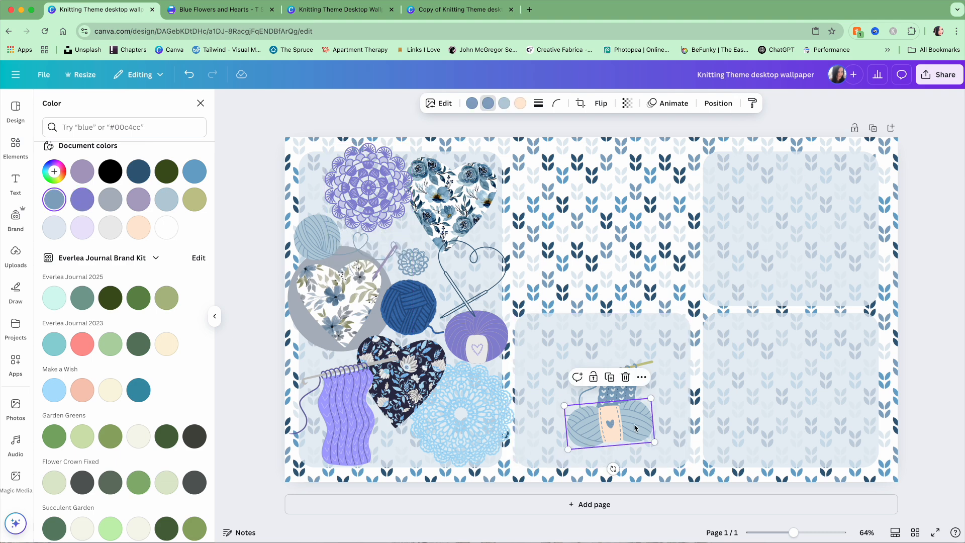
left_click_drag(476, 336, 764, 370)
left_click_drag(632, 419, 486, 347)
left_click_drag(465, 397, 465, 352)
Bring the dark blue yarn ball in front of the blue skein
left_click(419, 321)
left_click(445, 260)
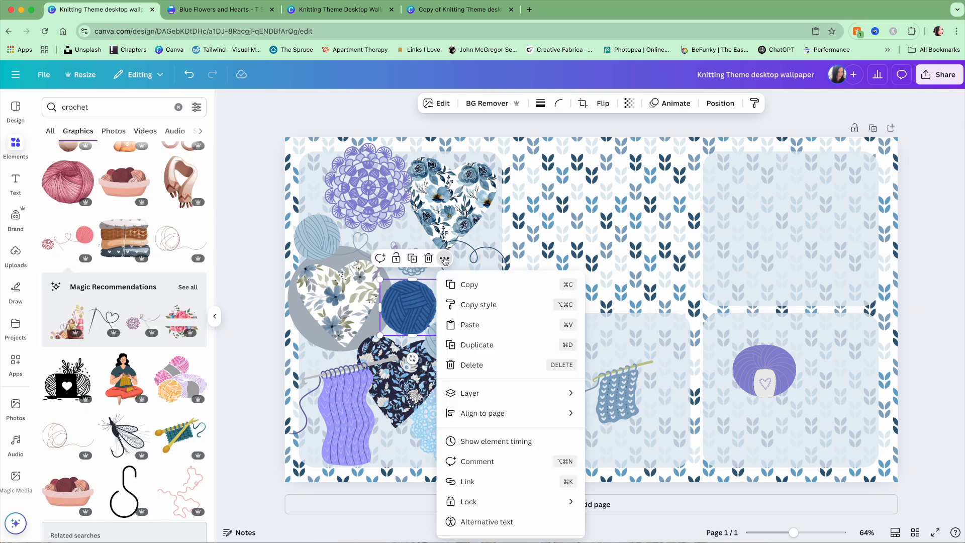
mouse_move(487, 395)
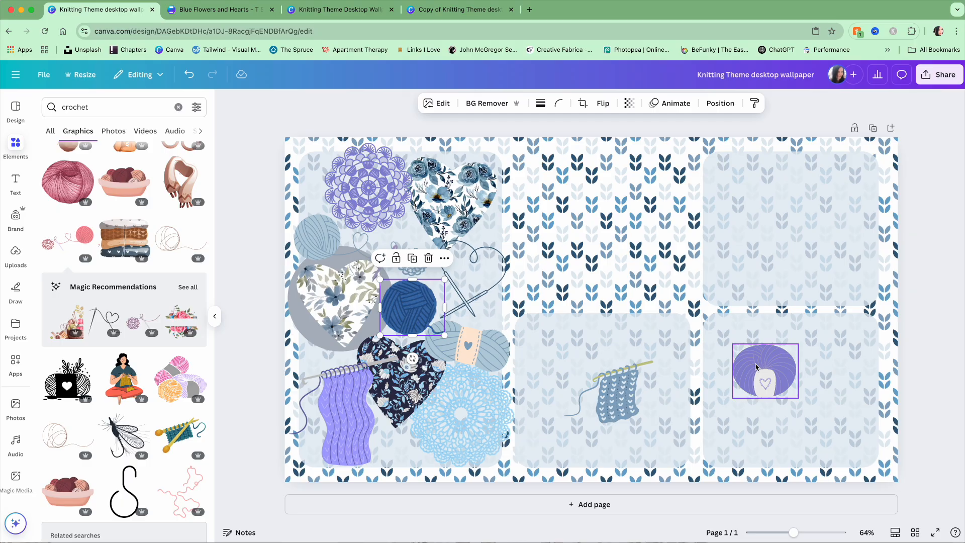
Try the purple yarn ball and enlarged blue knitted swatch over the purple scarf, remove the ball, and park the swatch on the lower right panel
left_click_drag(767, 372, 358, 424)
left_click_drag(385, 389, 417, 377)
left_click_drag(370, 403, 830, 374)
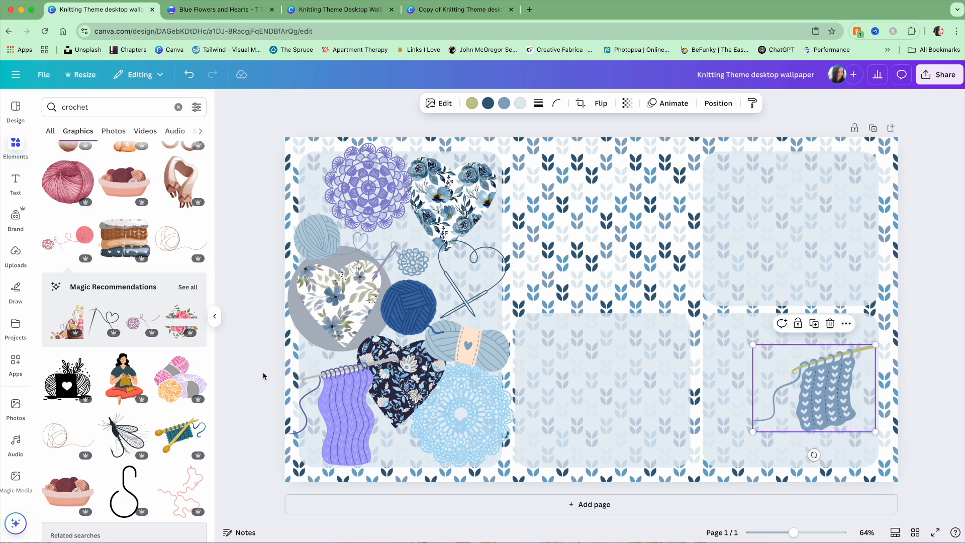
Shrink the purple doily slightly and reposition it beside the blue floral heart
left_click_drag(372, 201, 364, 197)
left_click_drag(317, 138, 327, 149)
mouse_move(365, 194)
left_mouse_down()
mouse_move(358, 190)
mouse_move(369, 190)
left_mouse_up()
Nudge the light blue yarn ball graphic upward and move the heart-shaped needles slightly left
left_click(312, 236)
left_click_drag(312, 236, 312, 234)
left_click_drag(474, 290, 469, 290)
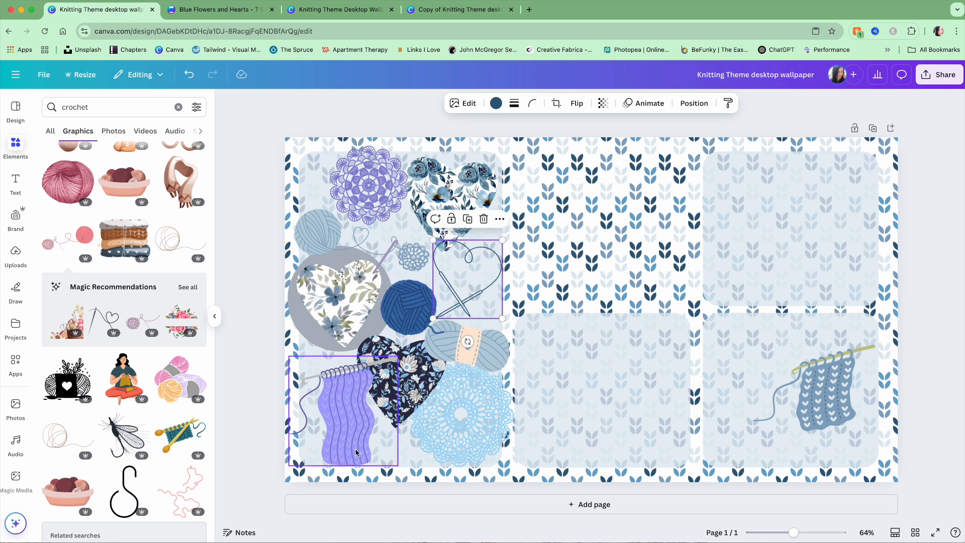
Shift the purple scarf, navy floral heart and light blue doily slightly down and left, and nudge the purple doily left
left_click_drag(344, 430, 341, 433)
left_click_drag(386, 409, 384, 411)
left_click_drag(478, 446, 474, 453)
left_click(276, 385)
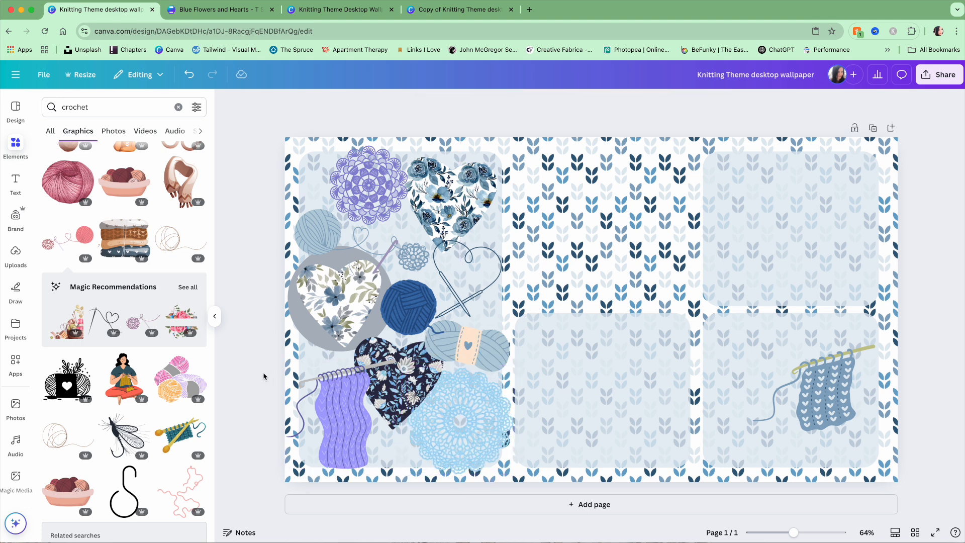
left_click_drag(360, 174, 358, 176)
Browse more crochet graphics and try a shrunken light blue twisted skein with a tag in place of the heart-label skein
scroll(195, 231, "down", 10)
scroll(195, 230, "down", 15)
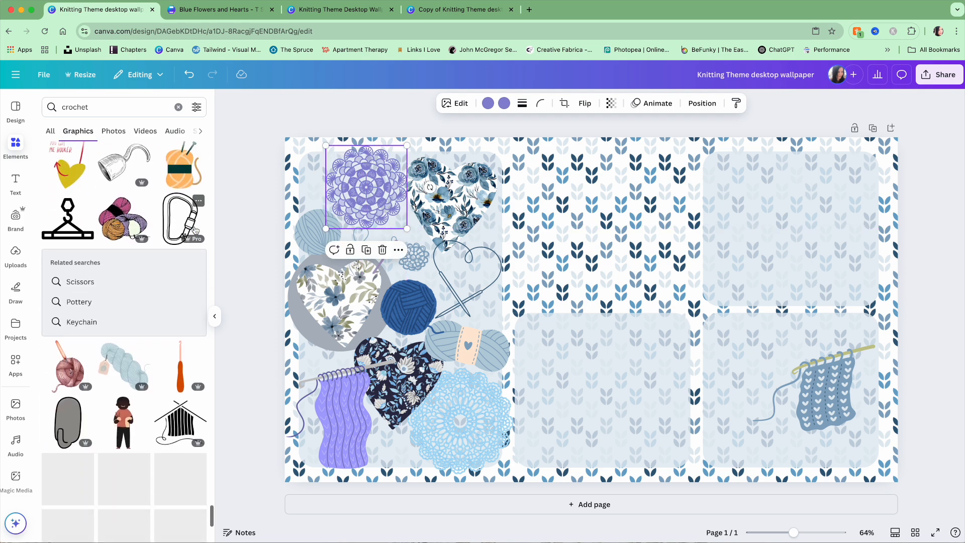
scroll(195, 231, "down", 2)
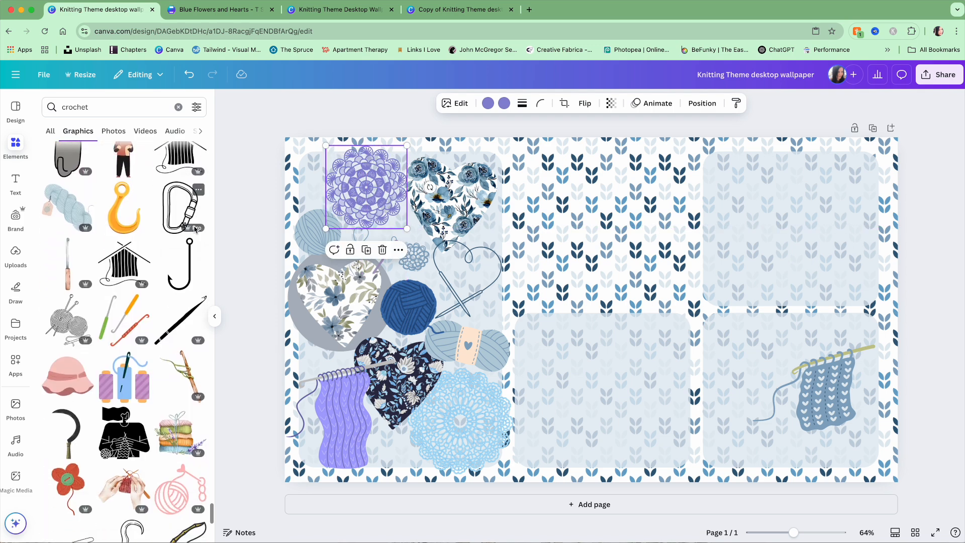
left_click(67, 206)
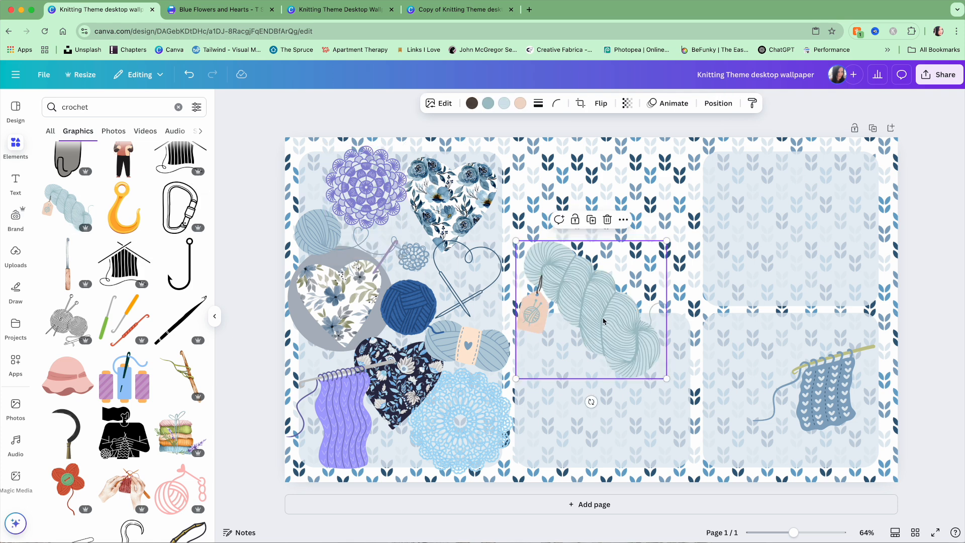
left_click_drag(519, 244, 549, 272)
left_click_drag(478, 357, 783, 426)
left_click(631, 347)
left_click_drag(548, 271, 470, 335)
Return the heart-label skein to its place below the needles, and move the blue floral heart up and rotate it slightly
left_click_drag(772, 413, 460, 339)
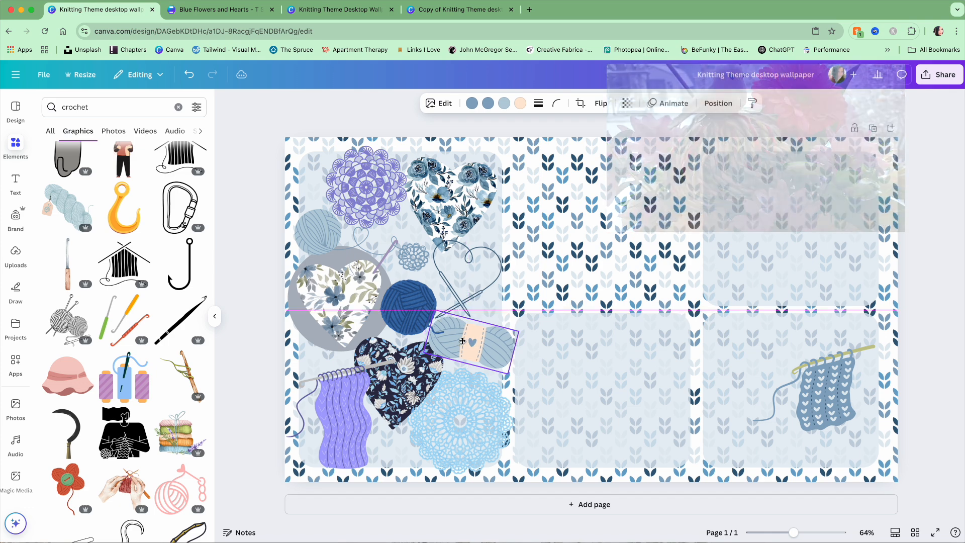
left_click(236, 308)
left_click_drag(436, 208, 436, 199)
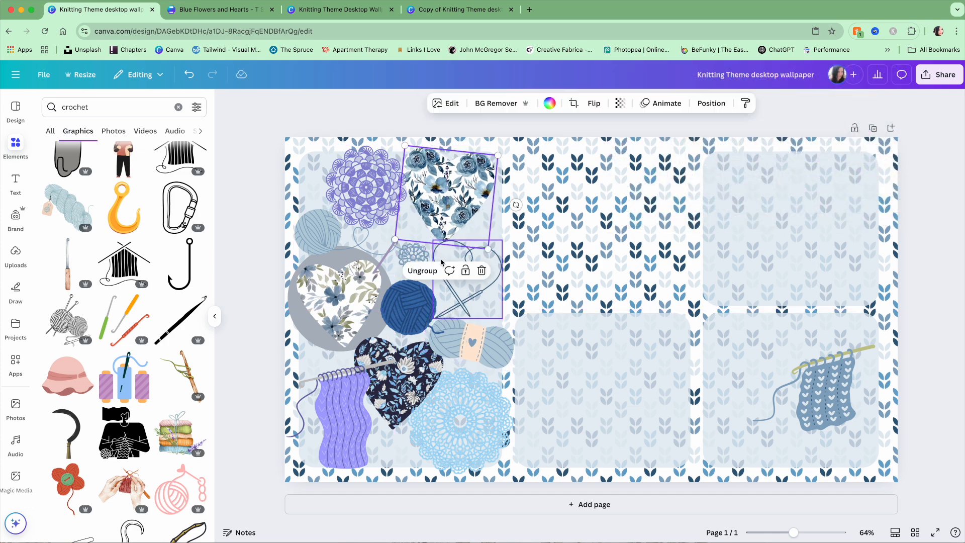
left_click_drag(515, 202, 513, 209)
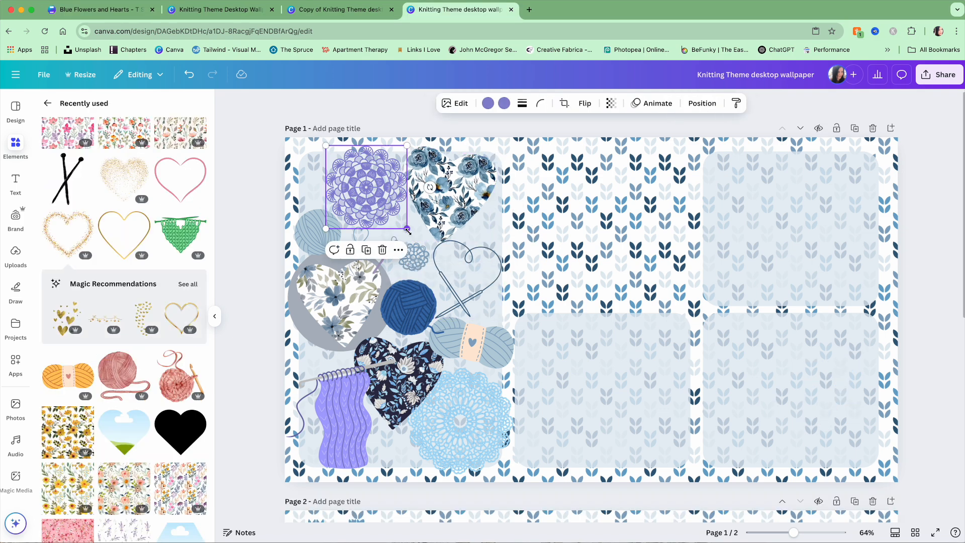
Enlarge the purple doily slightly, rotate it, and fit it against the blue floral heart at the top of the collage
mouse_move(411, 232)
left_mouse_down()
mouse_move(425, 241)
mouse_move(414, 235)
left_mouse_up()
left_click_drag(402, 200, 375, 184)
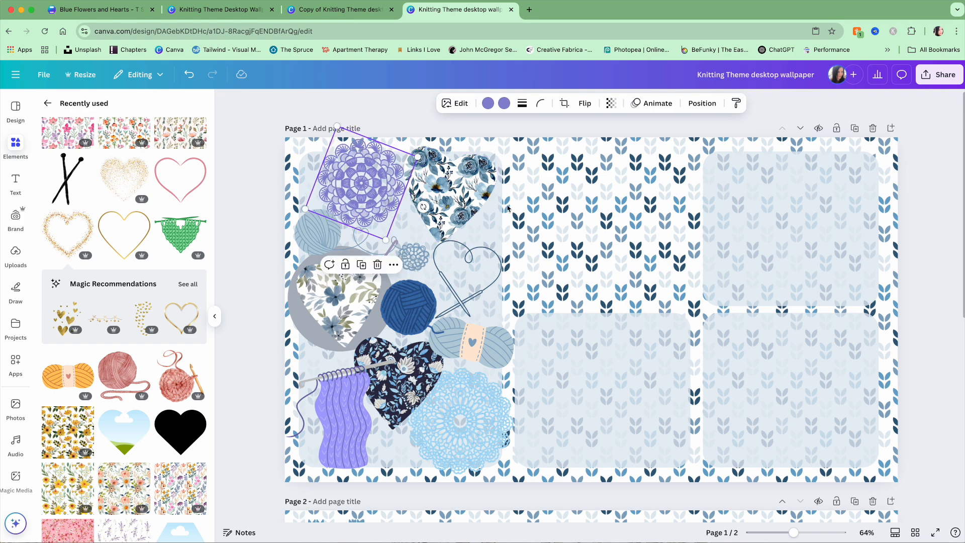
left_click(936, 248)
left_click(395, 180)
left_click_drag(395, 180, 400, 182)
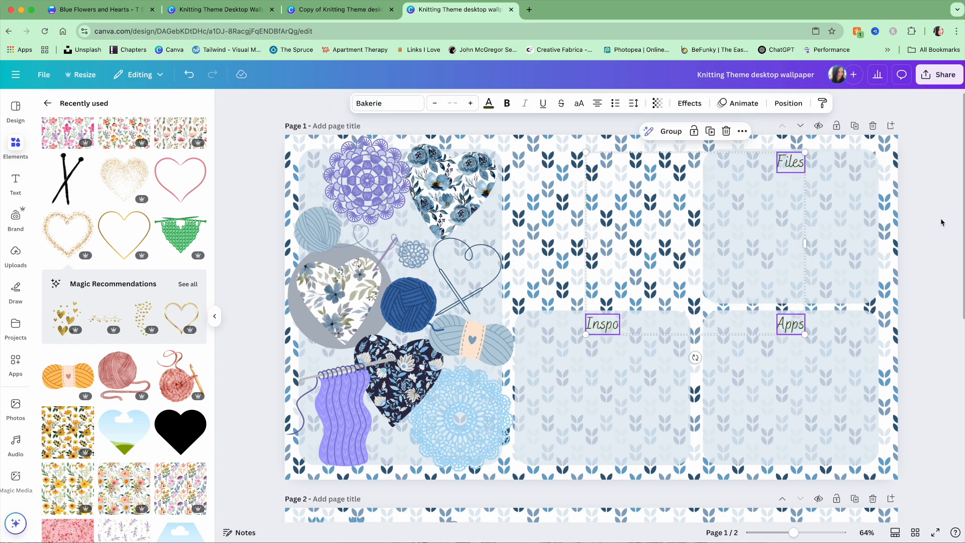
Recolour the Files label dark blue #345e7d and apply the colour change to all matching green text in the design
left_click(942, 222)
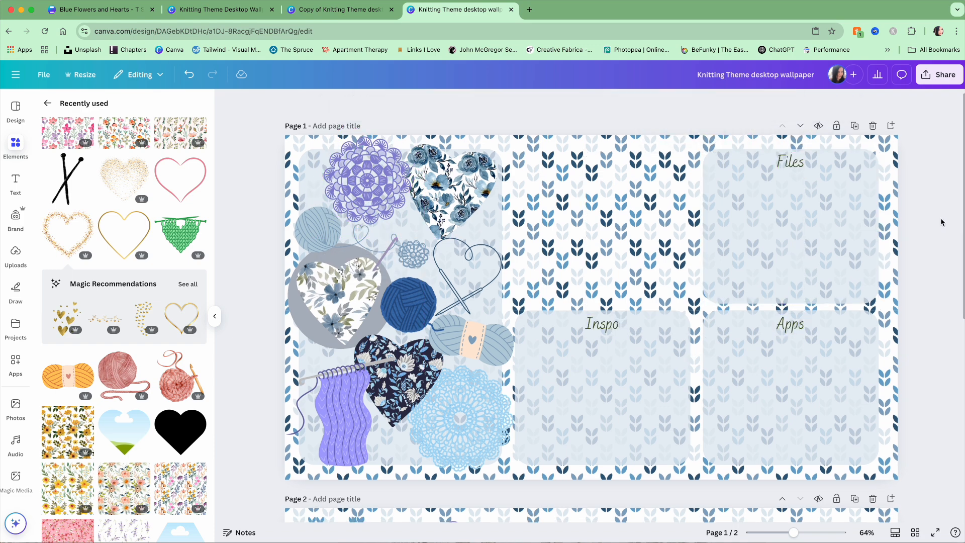
left_click(791, 172)
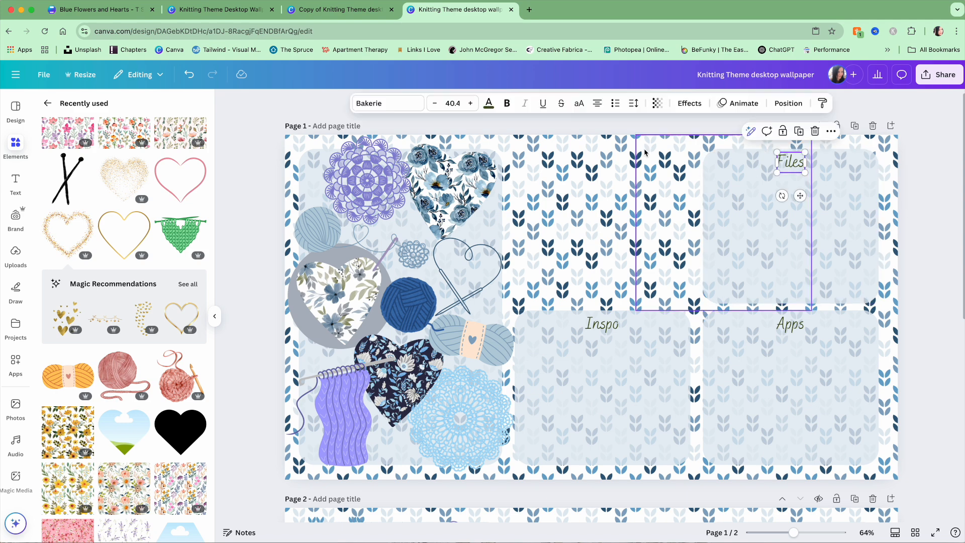
left_click(489, 103)
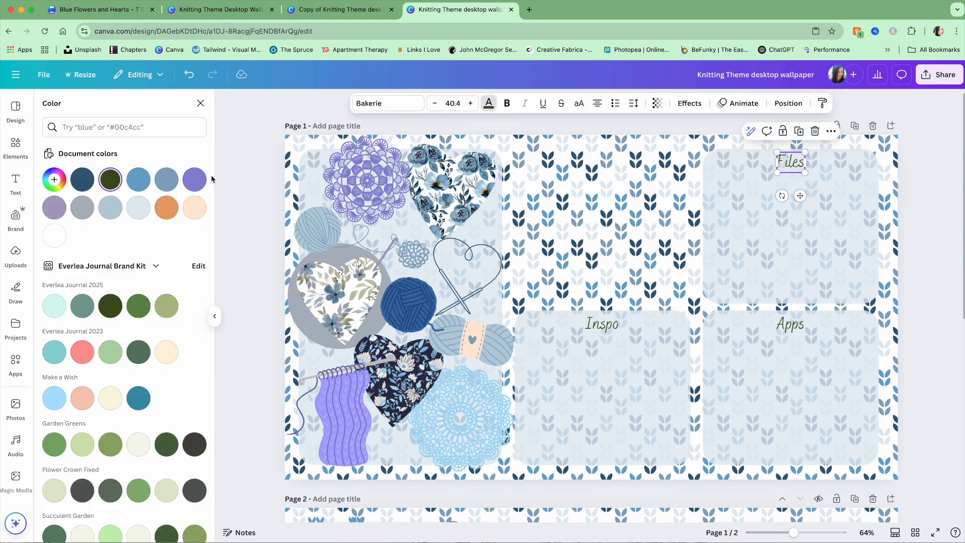
left_click(84, 180)
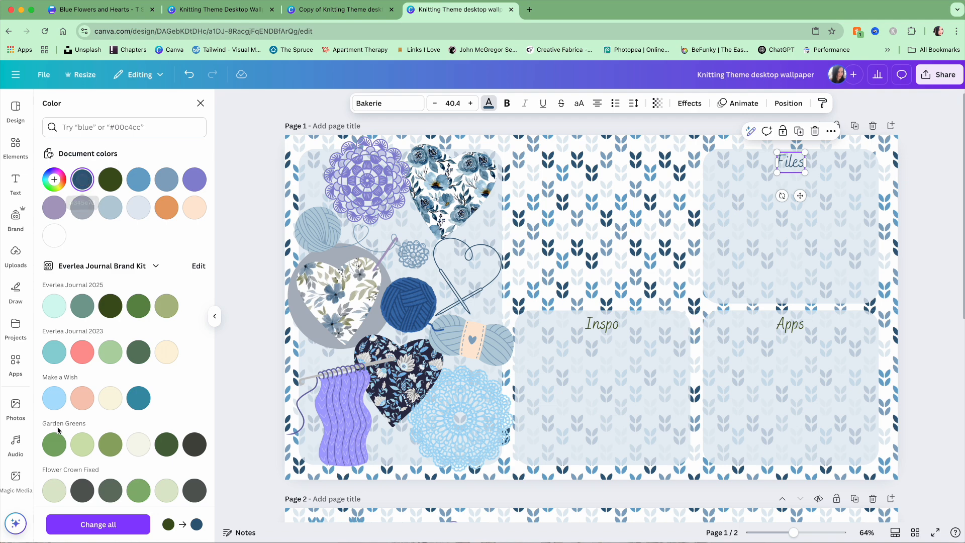
left_click(99, 524)
Add the uploaded "make time to be creative" graphic above the Inspo panel, enlarge it slightly and colour it dark blue #345e7d
left_click(15, 252)
left_click(75, 413)
left_click_drag(542, 343, 573, 259)
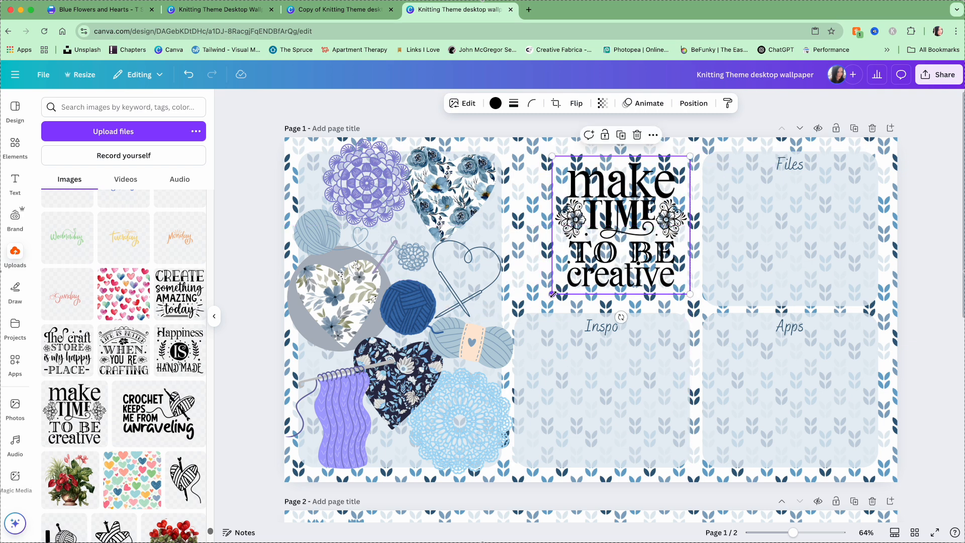
left_click_drag(553, 293, 546, 301)
left_click(496, 103)
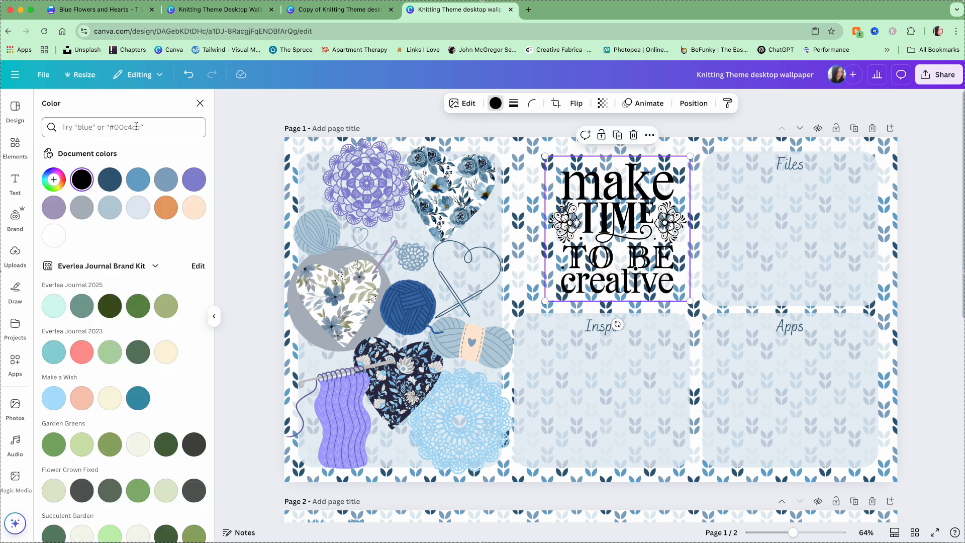
left_click(110, 181)
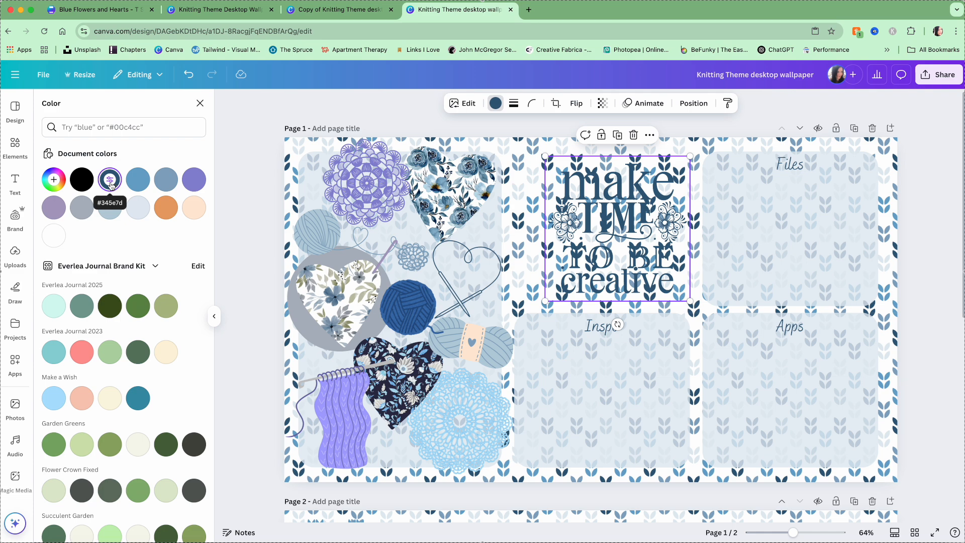
Try the dark navy from the photo colours on the quote graphic and return it to #345e7d
scroll(148, 313, "down", 8)
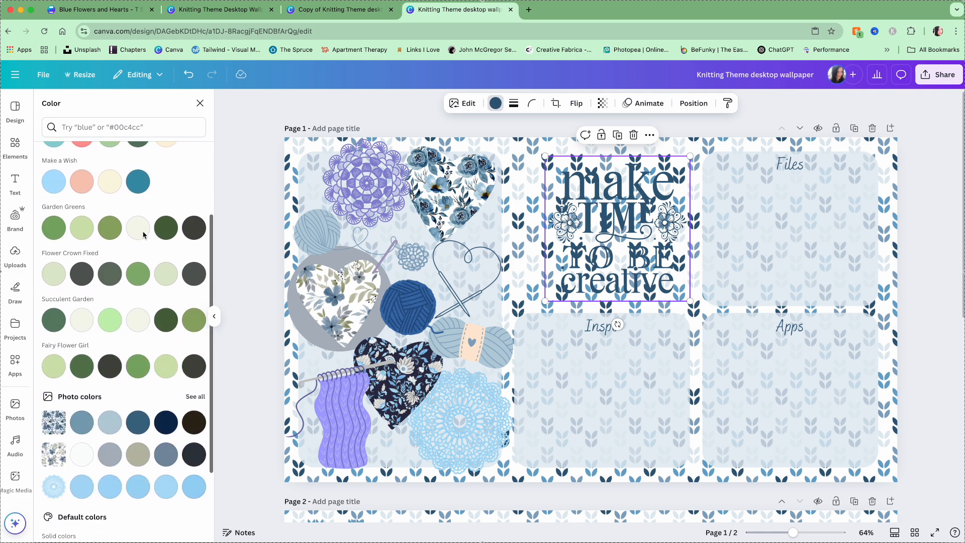
left_click(163, 325)
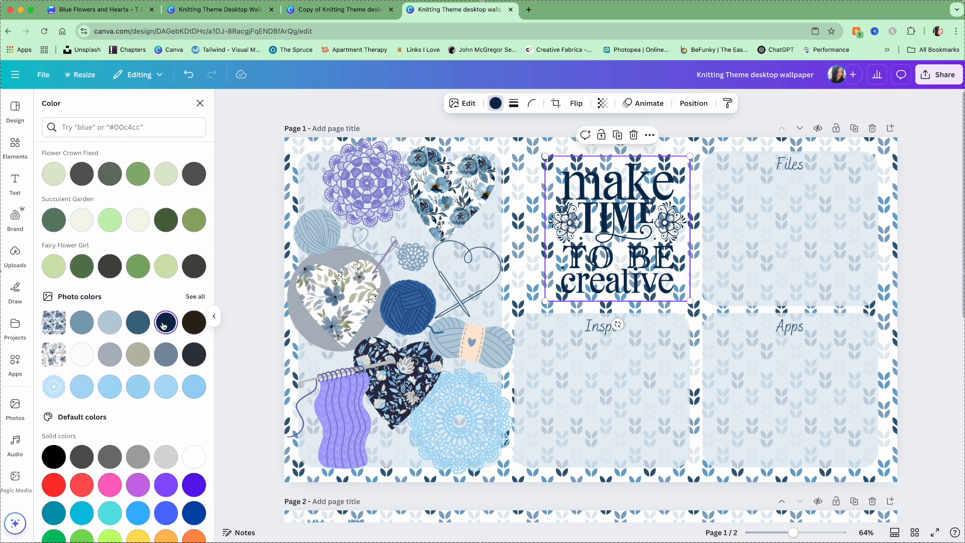
left_click(496, 103)
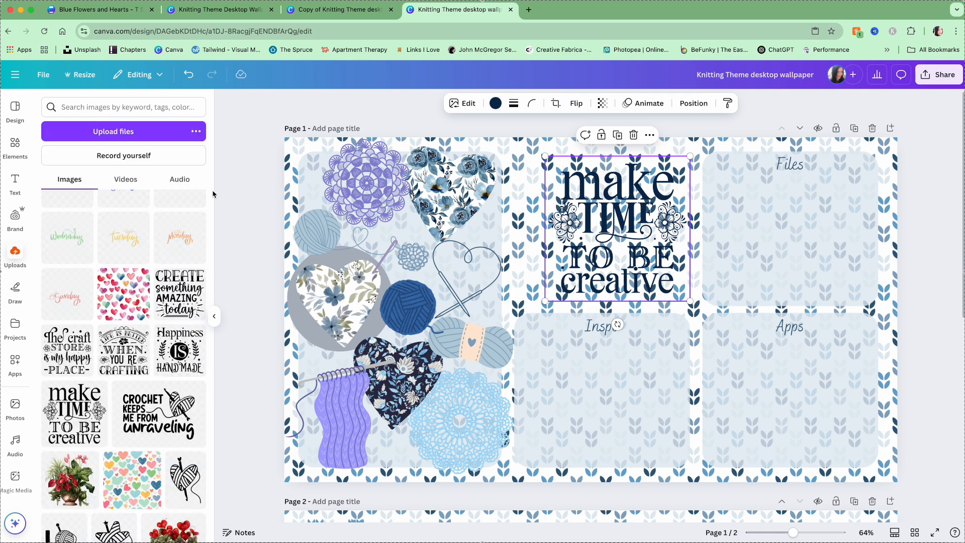
left_click(495, 103)
left_click(110, 180)
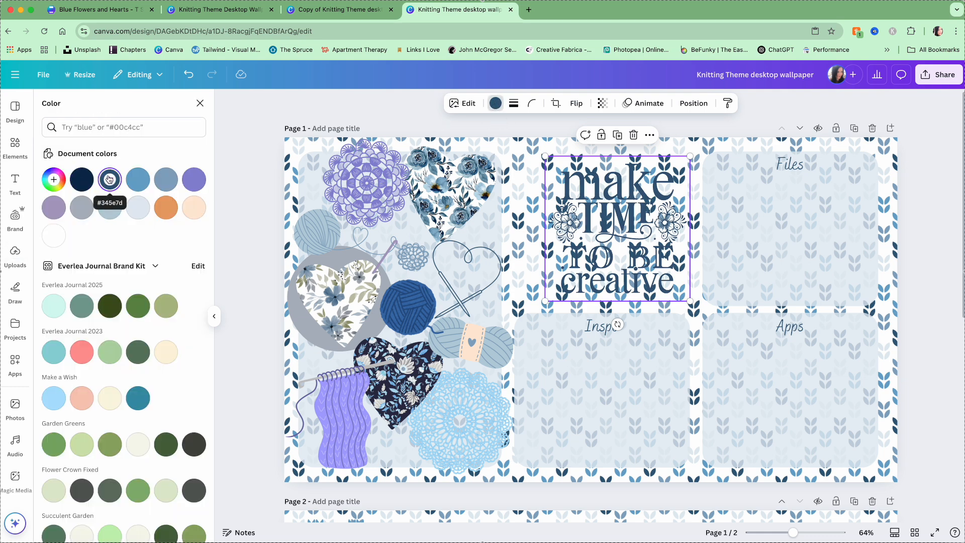
Add a circle shape, fill it white, and position and enlarge it to cover the quote graphic
left_click(15, 145)
left_click(184, 251)
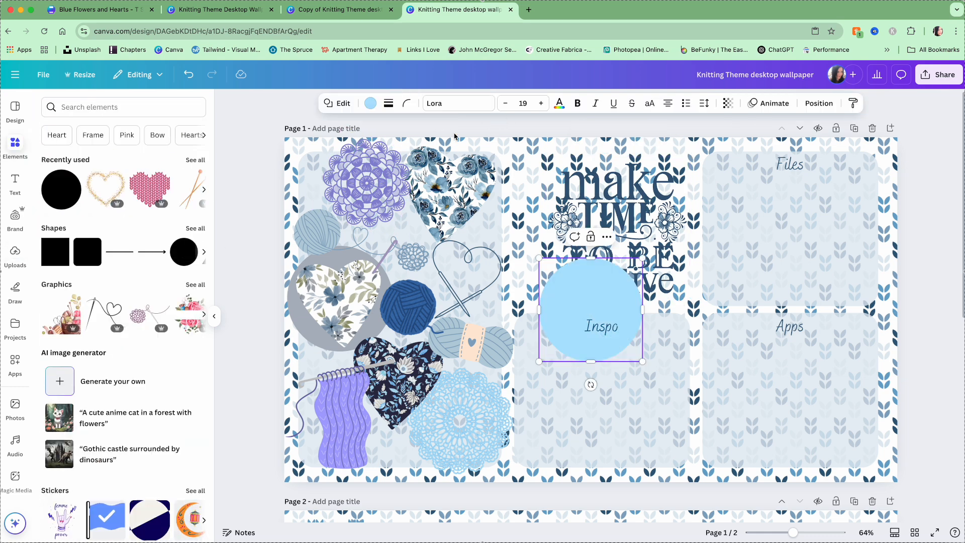
left_click(371, 103)
left_click(110, 236)
left_click_drag(570, 297, 596, 215)
left_click_drag(565, 279, 545, 299)
left_click_drag(669, 176, 683, 162)
Set the white circle's transparency to 56 and send it one layer backward, behind the quote graphic
left_click(728, 103)
left_click_drag(751, 146, 718, 151)
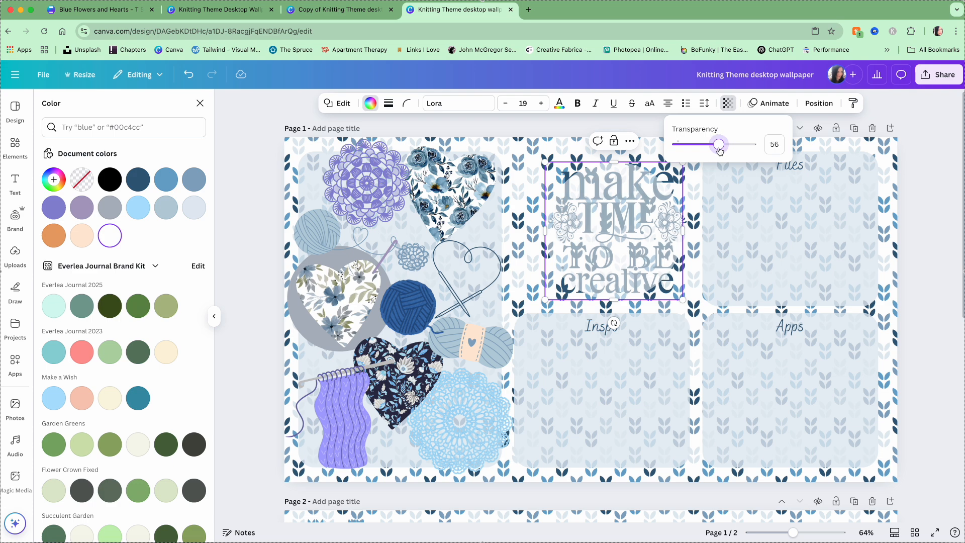
left_click(630, 141)
mouse_move(685, 256)
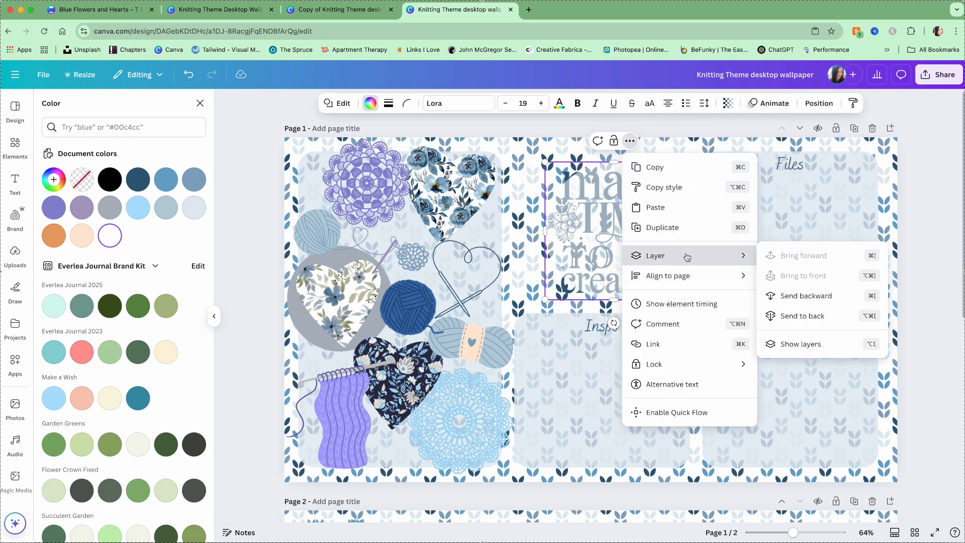
left_click(834, 298)
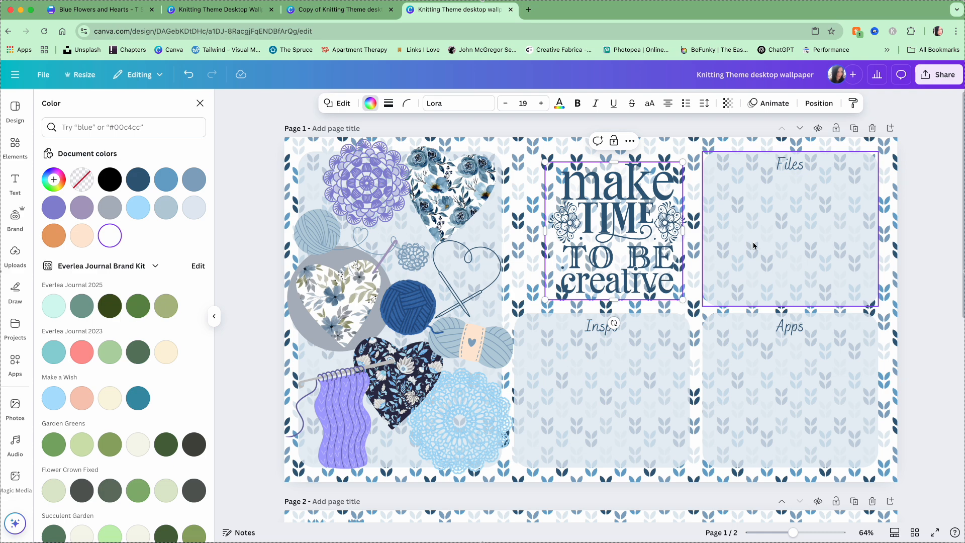
Set the transparency of the white circle behind the quote to 67 and deselect it
left_click(728, 103)
left_click_drag(728, 146, 734, 147)
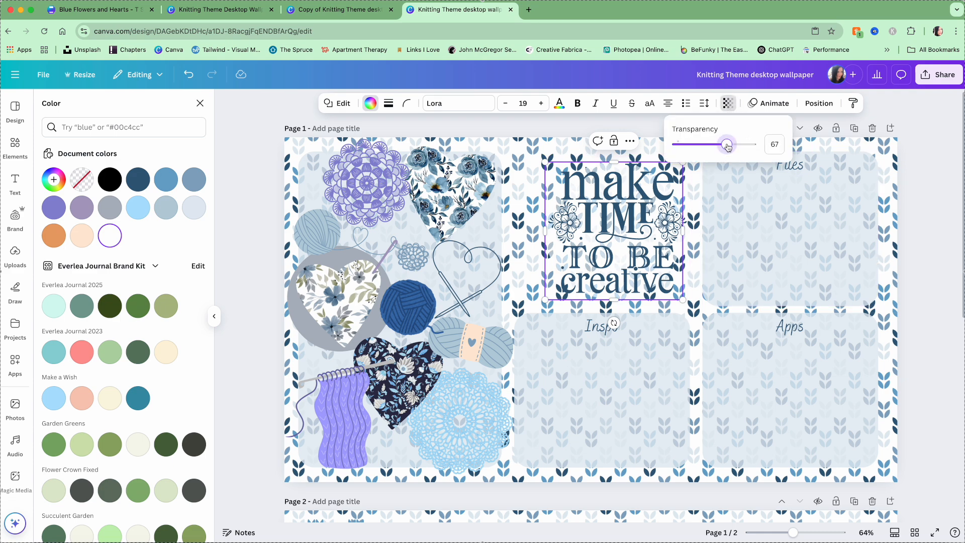
key("Escape")
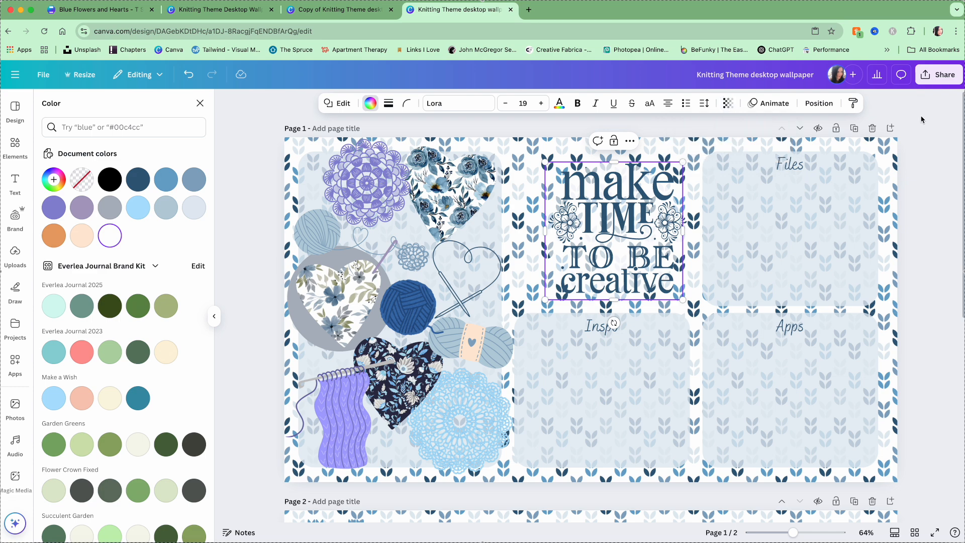
left_click(938, 137)
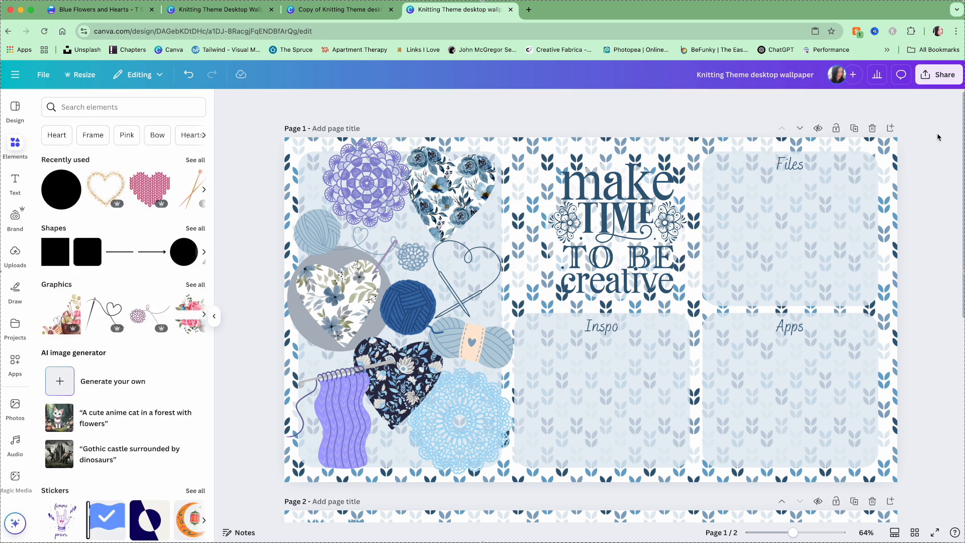